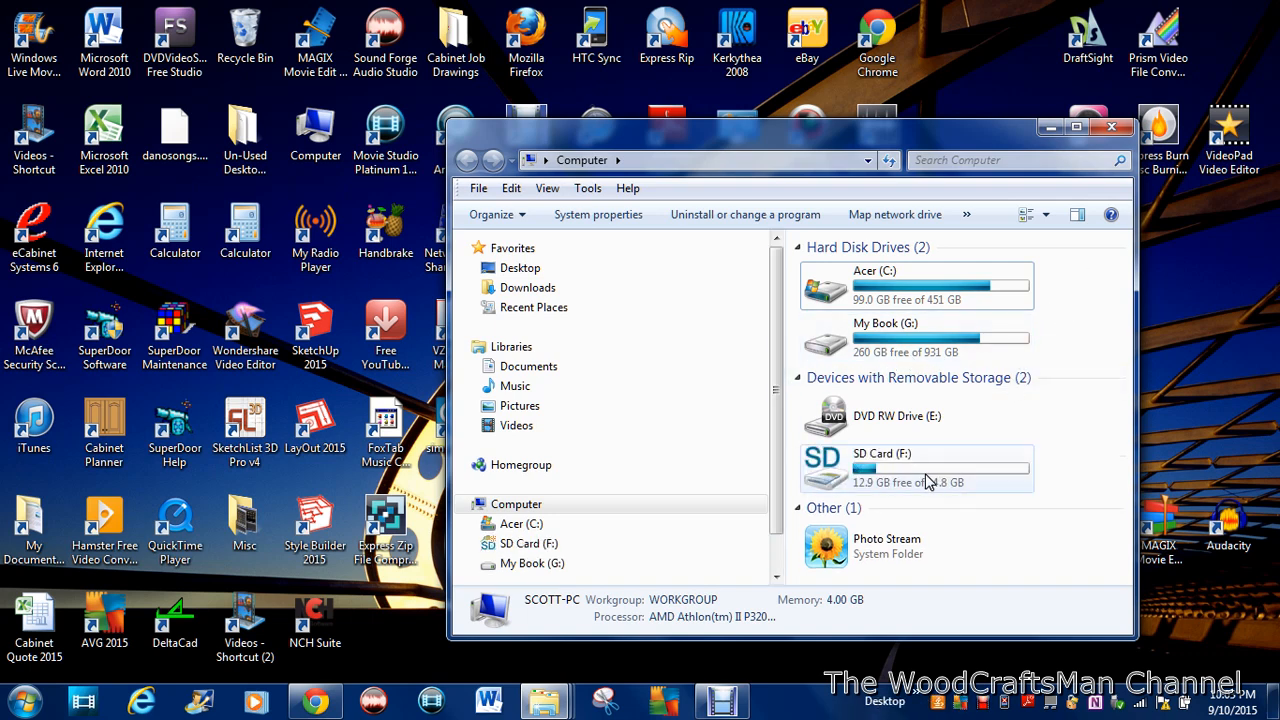
Step: Open the SD Card (F:) folder PRIVATE > AVCHD > BDMV > STREAM
double_click(926, 481)
click(862, 322)
double_click(862, 322)
double_click(843, 272)
double_click(850, 272)
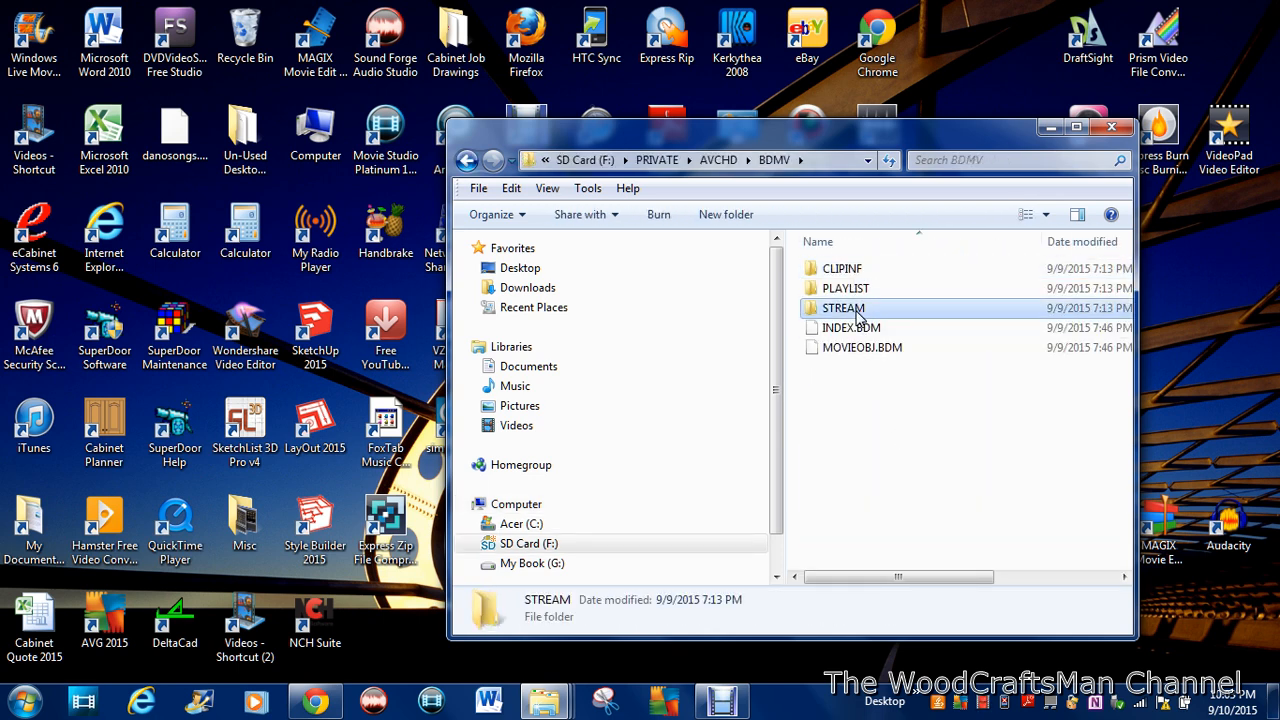
double_click(857, 307)
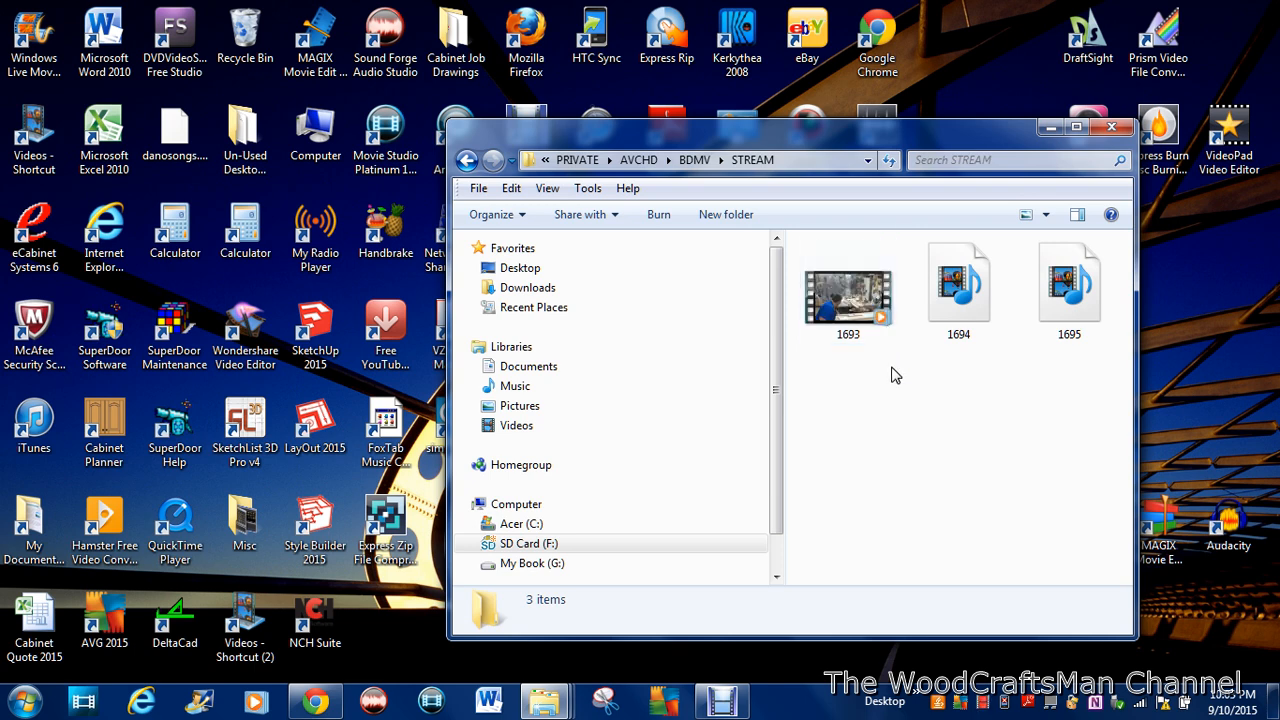
Step: Move clips 1693, 1694 and 1695 to the Temp Video Storage folder inside Sony Handycam Video Files on My Book (G:)
click(870, 312)
ctrl+click(980, 304)
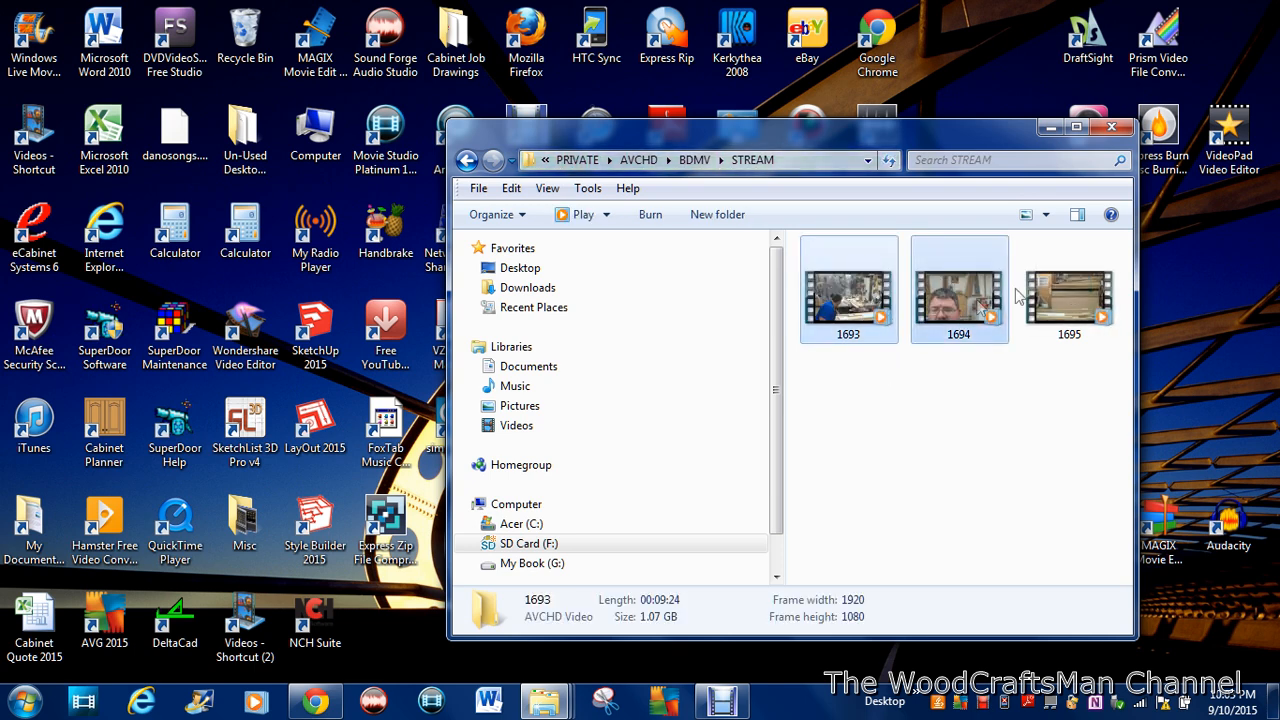
ctrl+click(1059, 294)
click(512, 190)
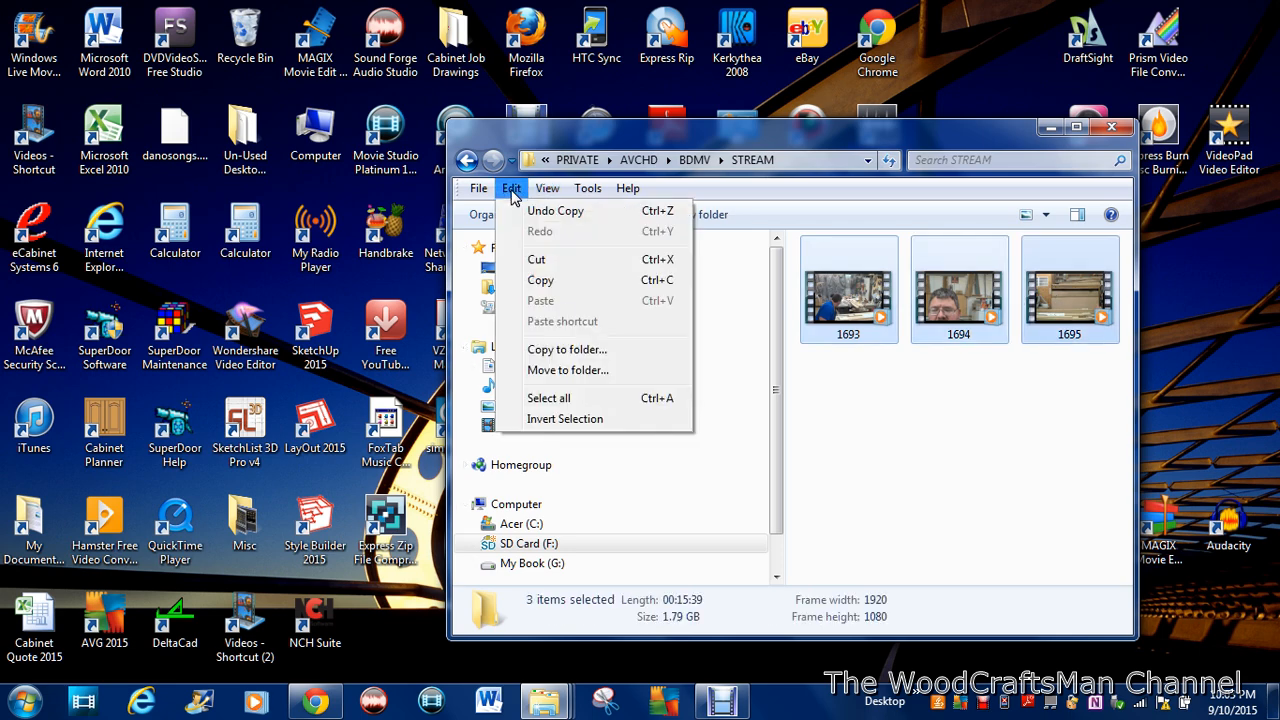
click(582, 371)
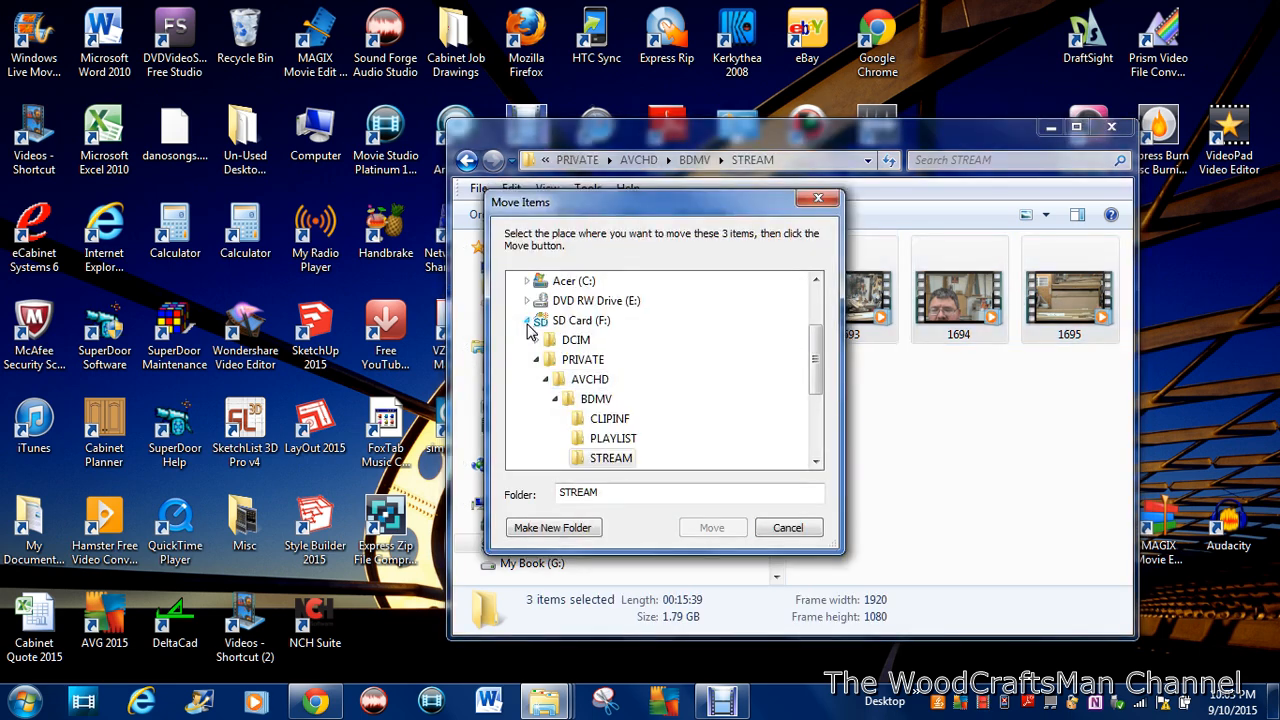
click(527, 321)
click(527, 340)
scroll(655, 385, down, 10)
scroll(655, 385, down, 3)
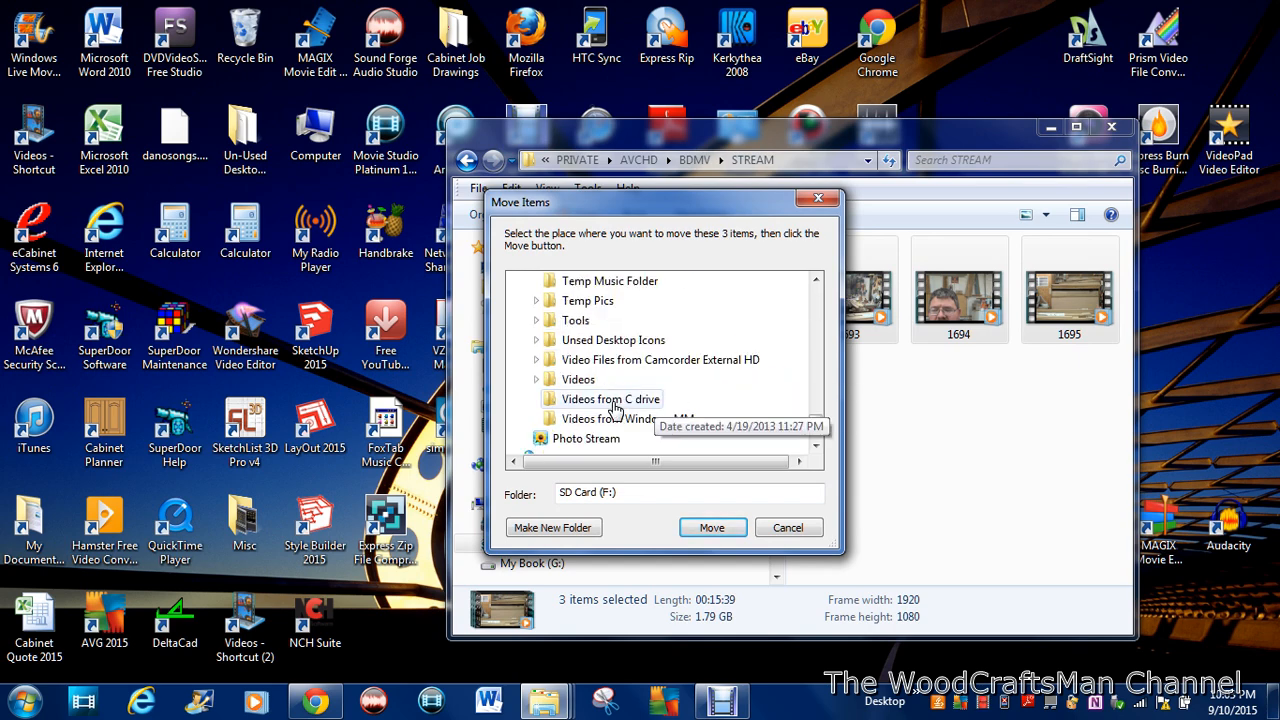
click(537, 369)
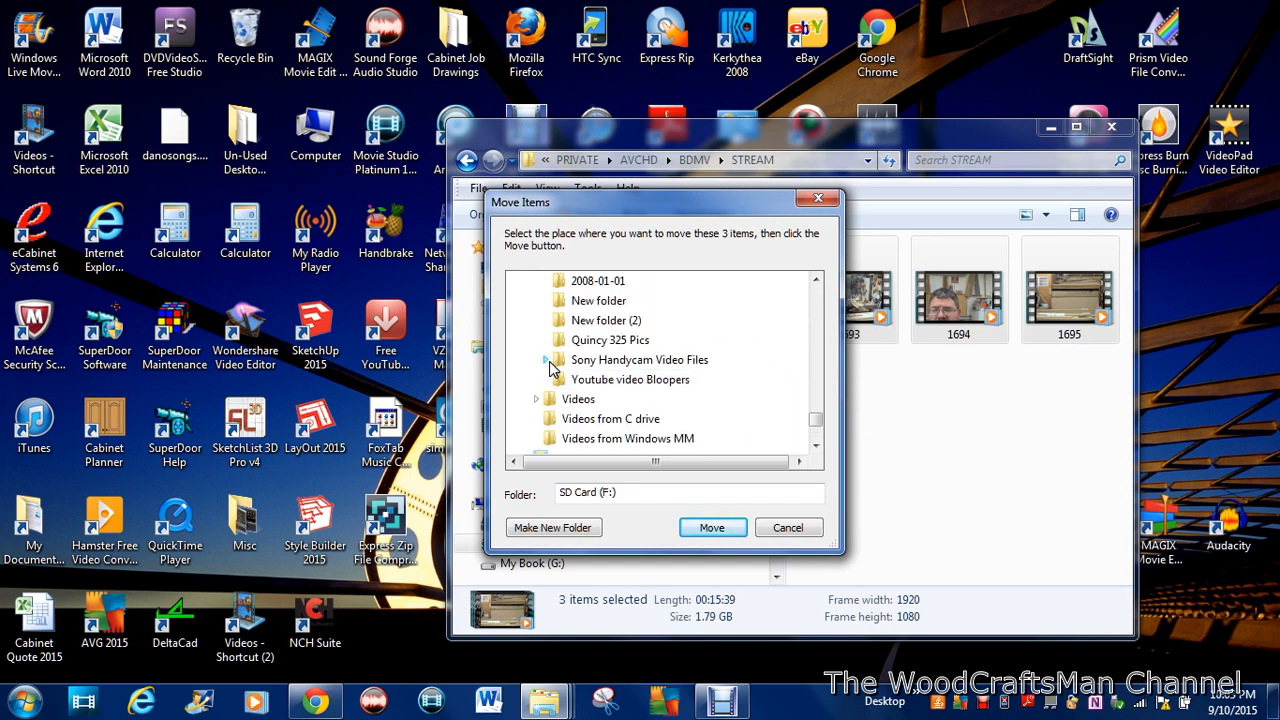
click(545, 360)
click(628, 362)
click(711, 527)
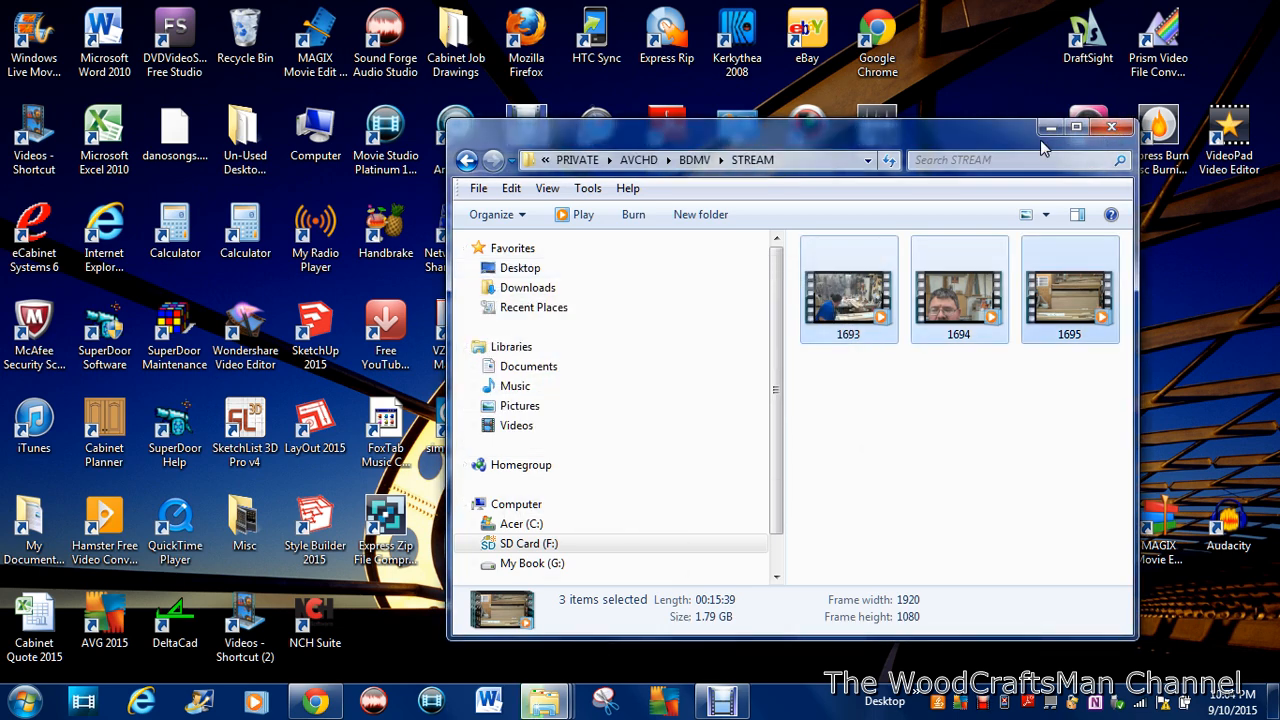
Step: Close the STREAM folder window, switch to Movie Studio Platinum 12.0 and dismiss its Welcome dialog
click(1112, 128)
click(431, 703)
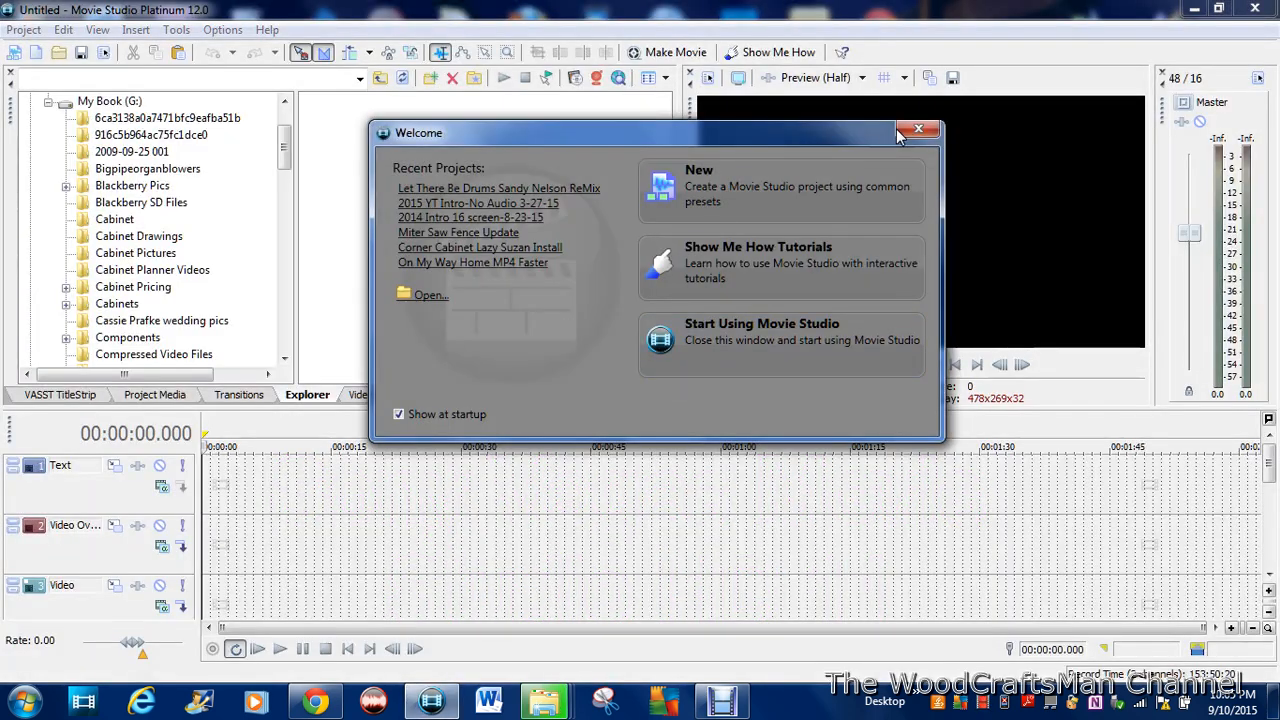
click(912, 133)
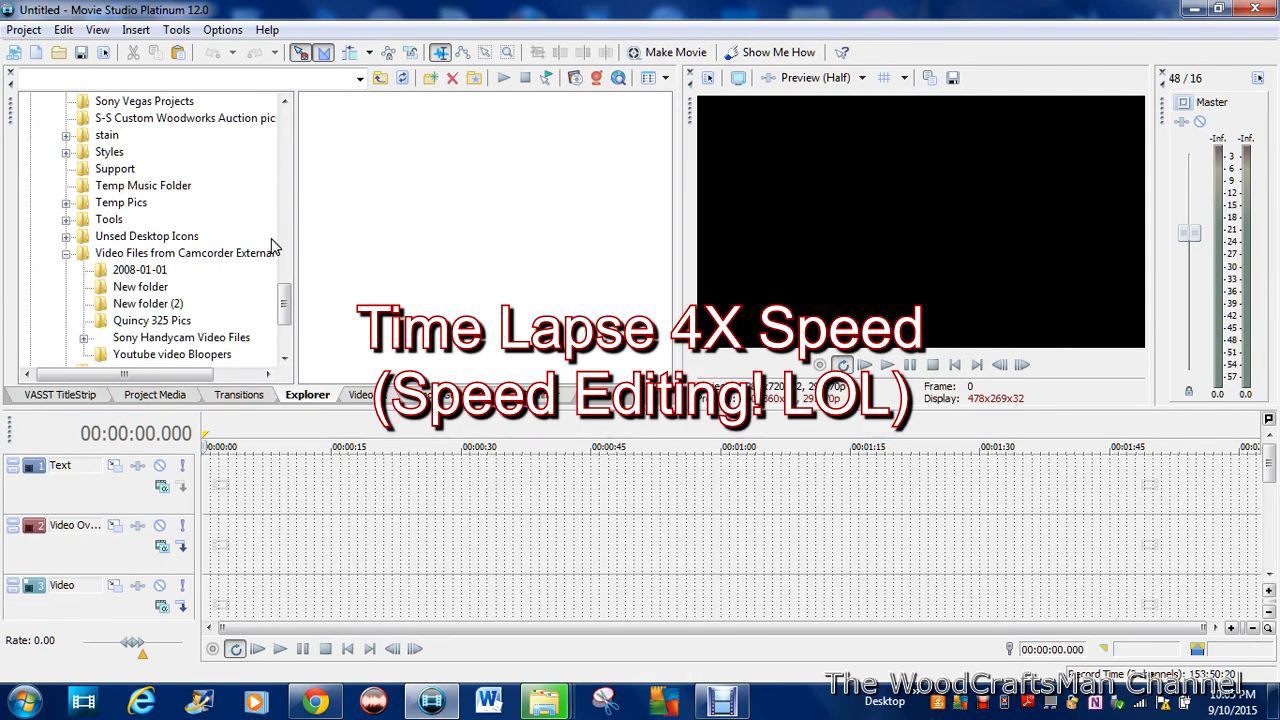
Step: Browse the media explorer to the Movie Studio Platinum 12.0 Projects folder in My Documents
drag(286, 316, 253, 117)
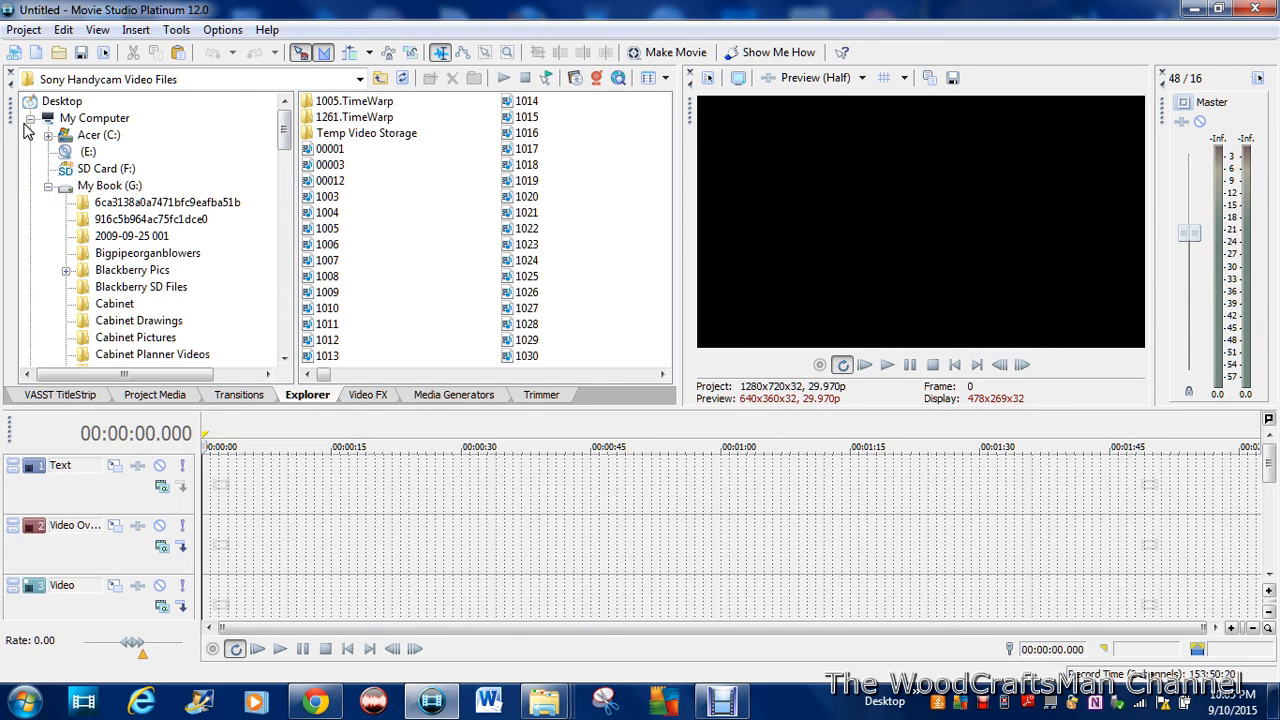
click(47, 187)
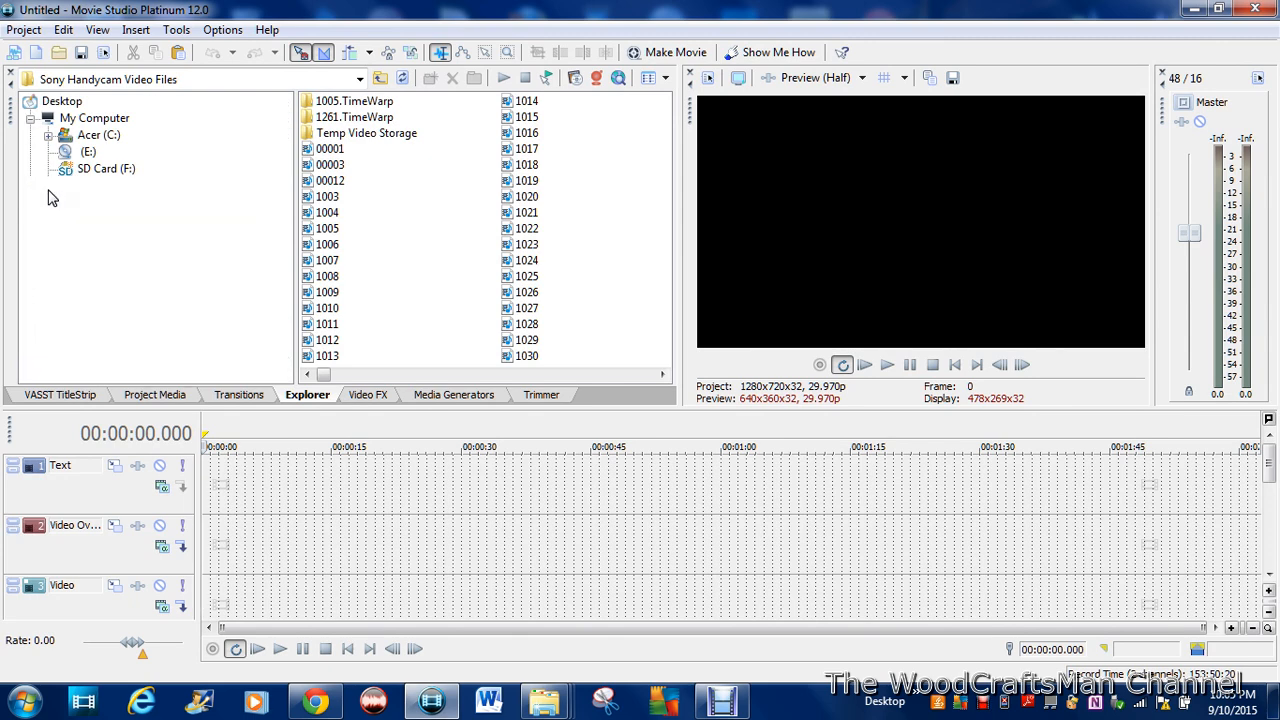
click(58, 204)
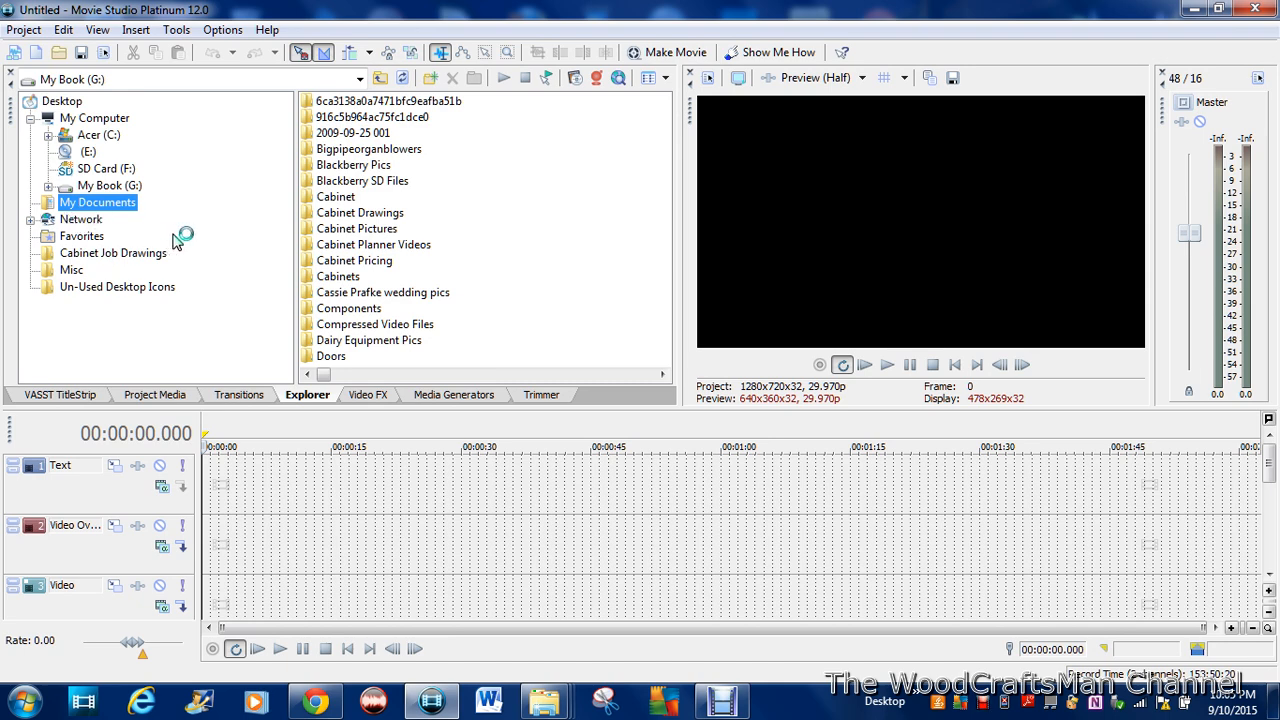
click(30, 203)
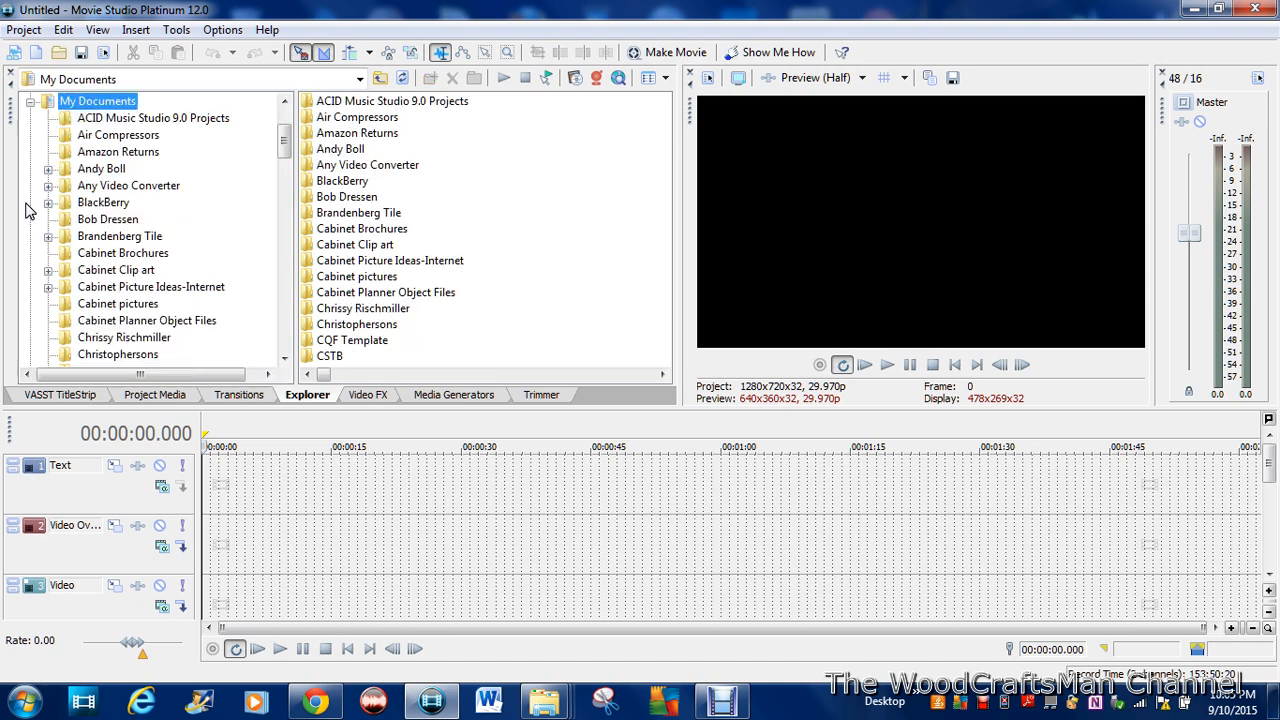
scroll(206, 257, down, 15)
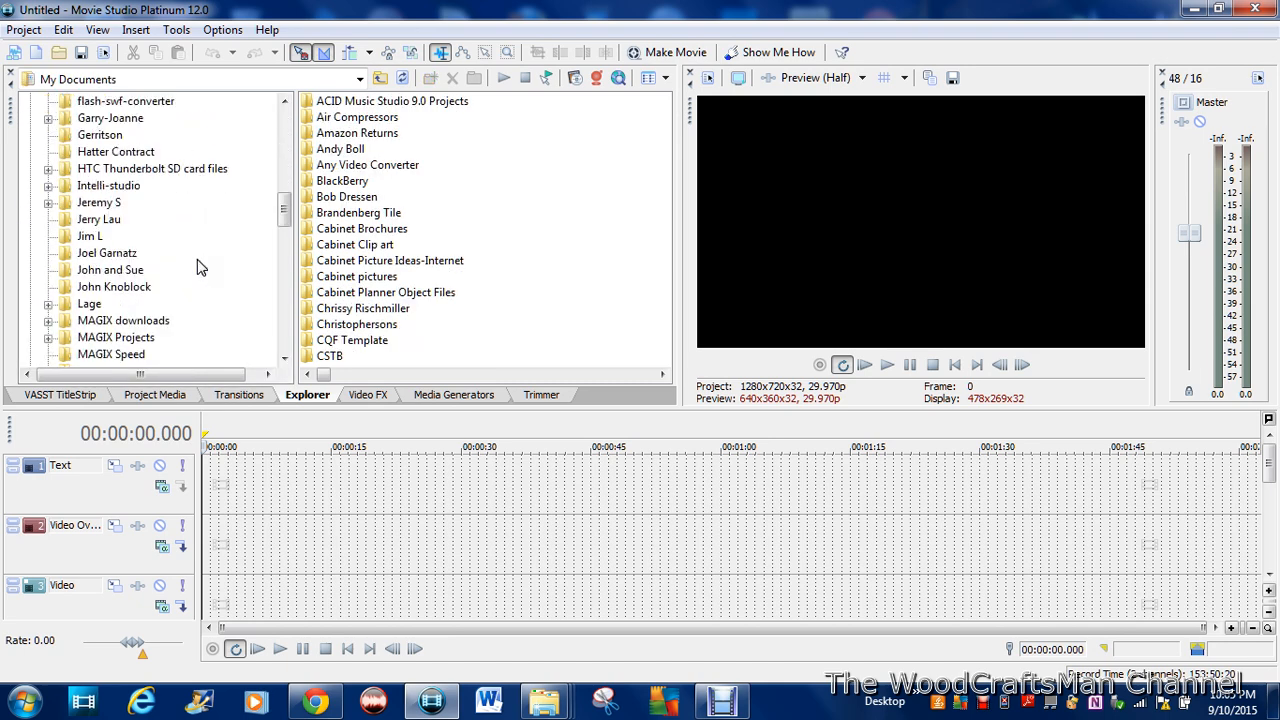
click(207, 257)
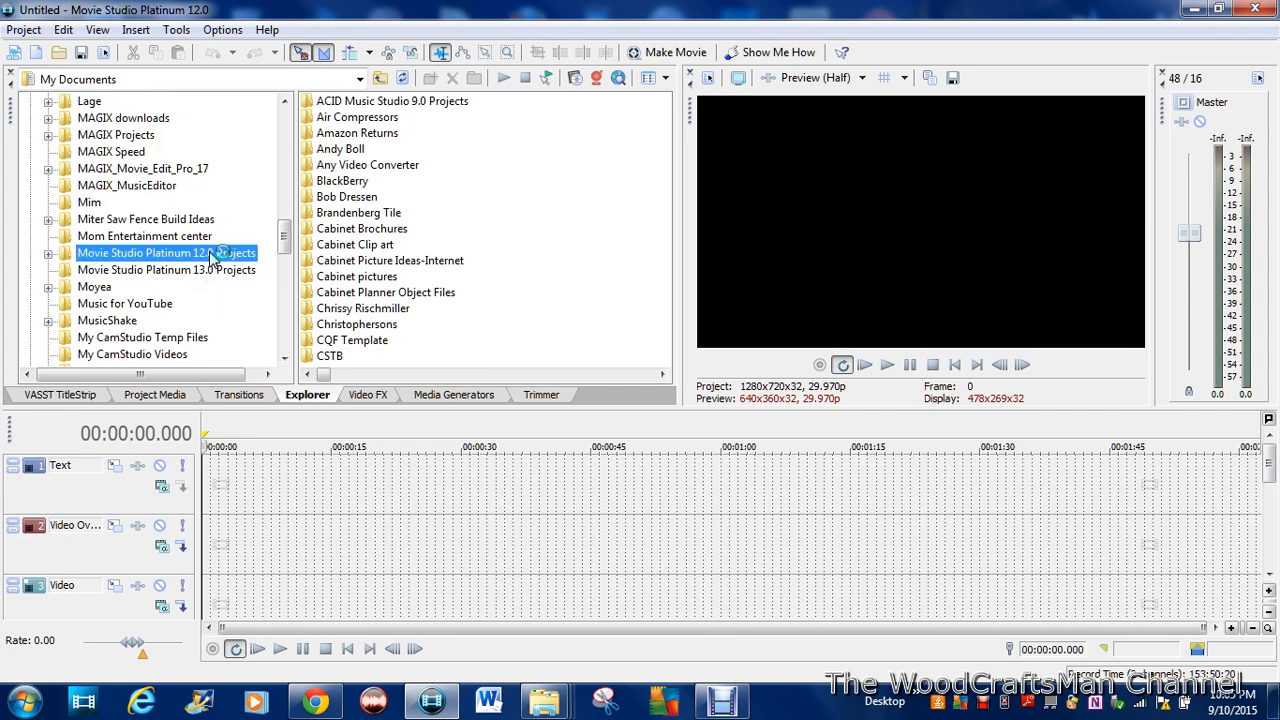
scroll(540, 251, down, 3)
Step: Place the video file 2014 Intro 16 screen-8-23-15 on the Video track, starting at the very beginning of the timeline
click(535, 247)
scroll(535, 245, down, 4)
scroll(533, 243, down, 3)
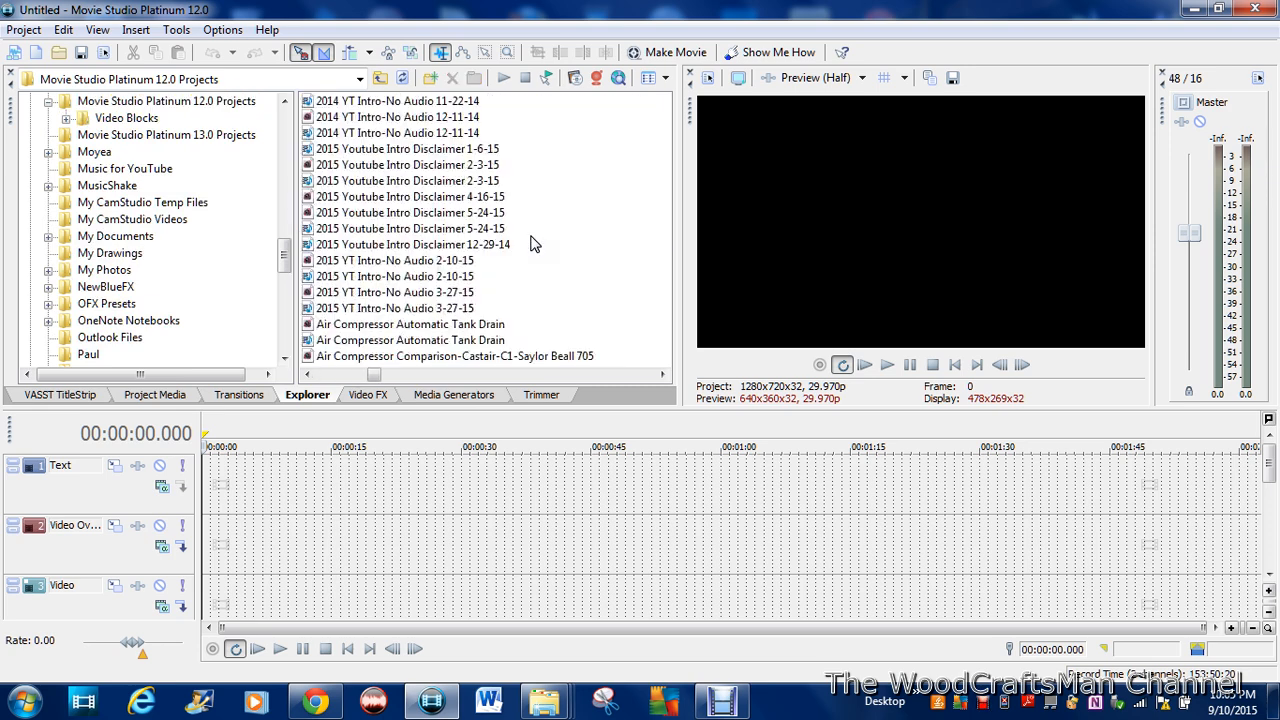
scroll(533, 243, up, 3)
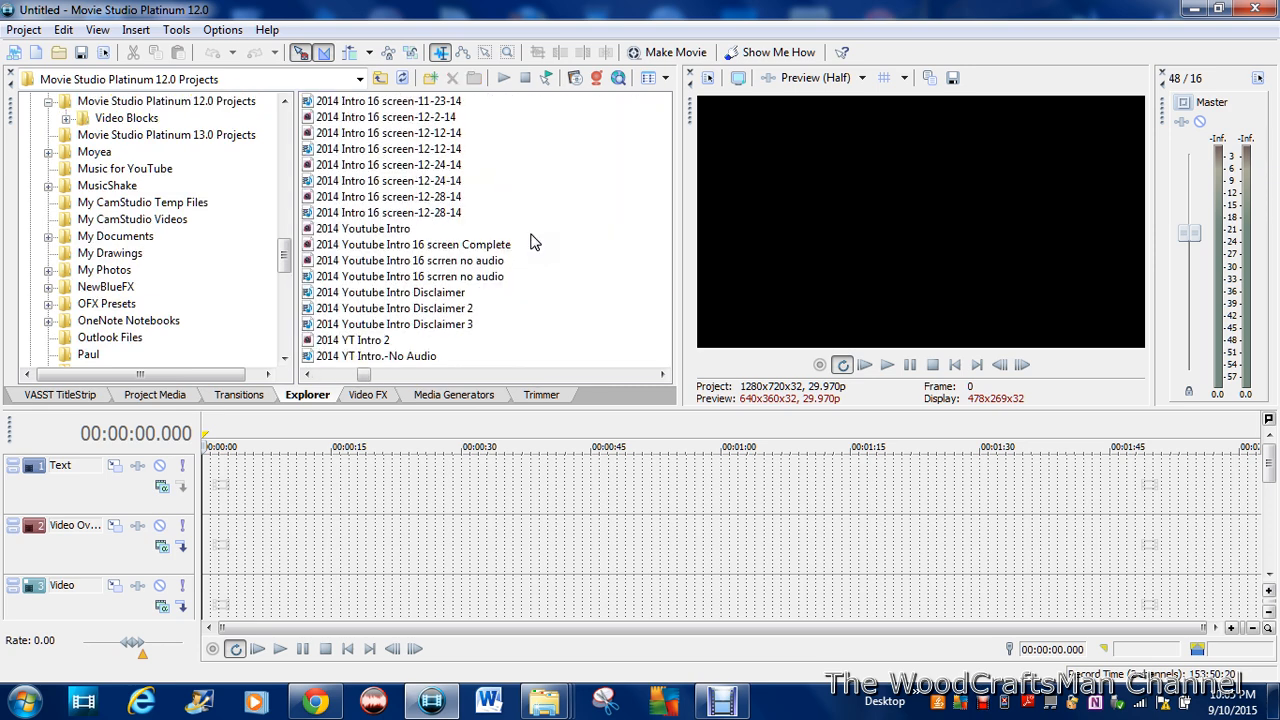
scroll(533, 241, up, 3)
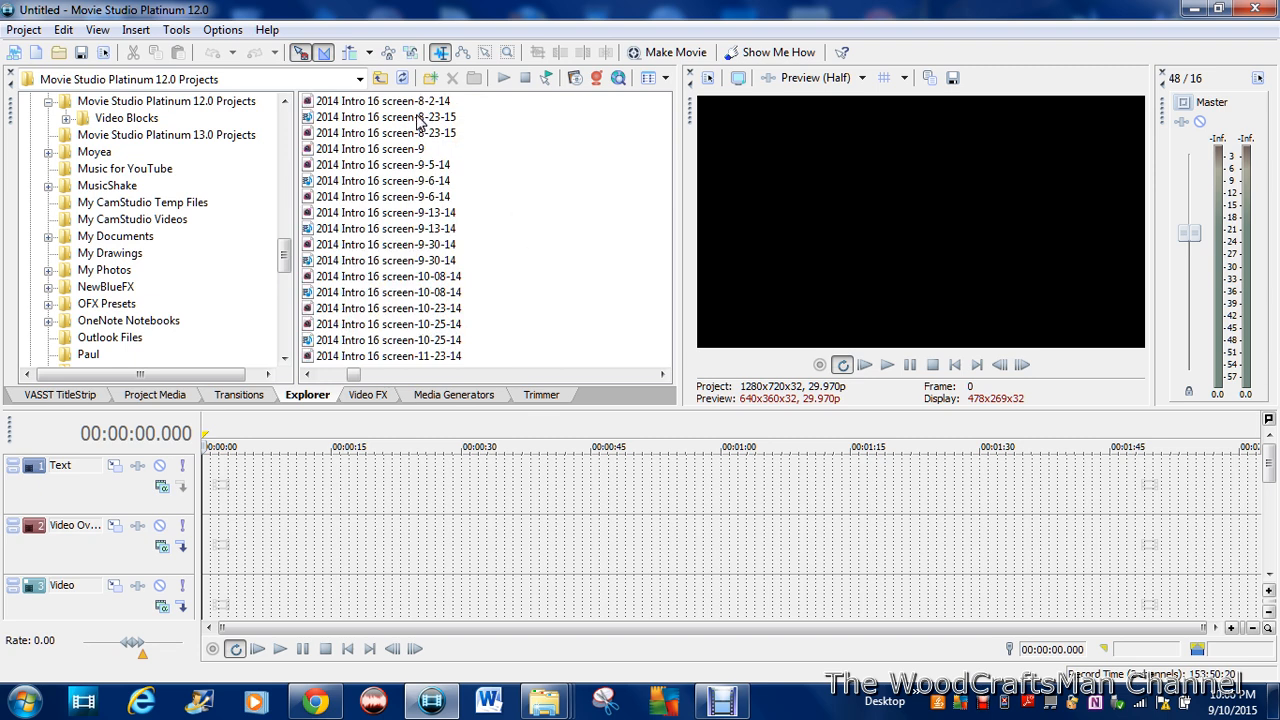
drag(419, 120, 400, 608)
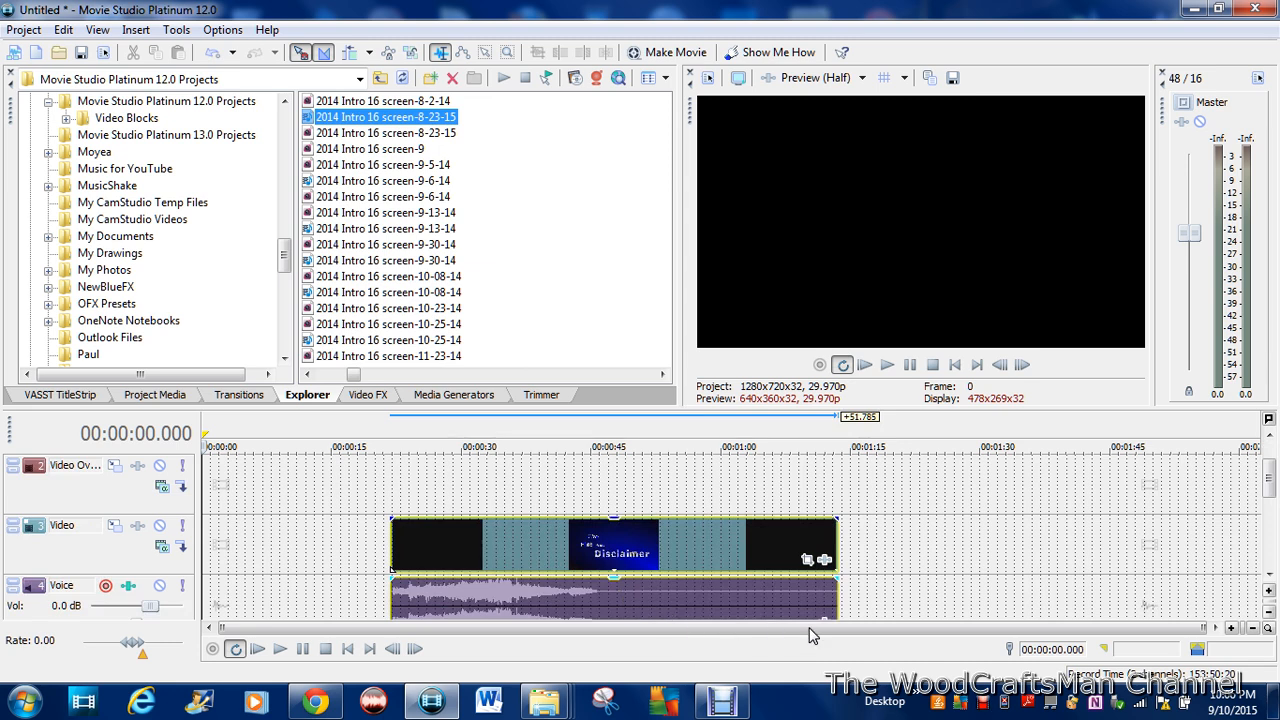
drag(663, 573, 202, 560)
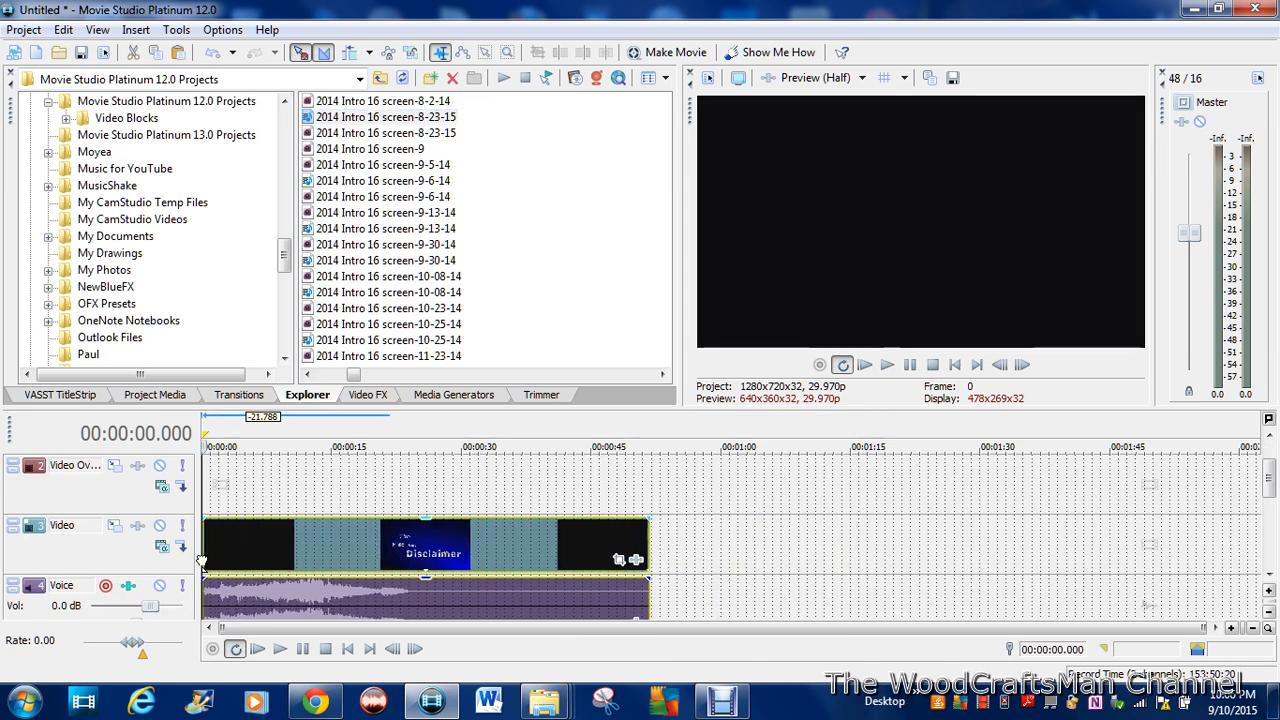
Step: Add a NewBlue Titler EX title at 00:00:22.322 on the Video Overlay track with the two-line text "Bosch Saw Blade" / "Review"
click(360, 504)
drag(242, 138, 410, 490)
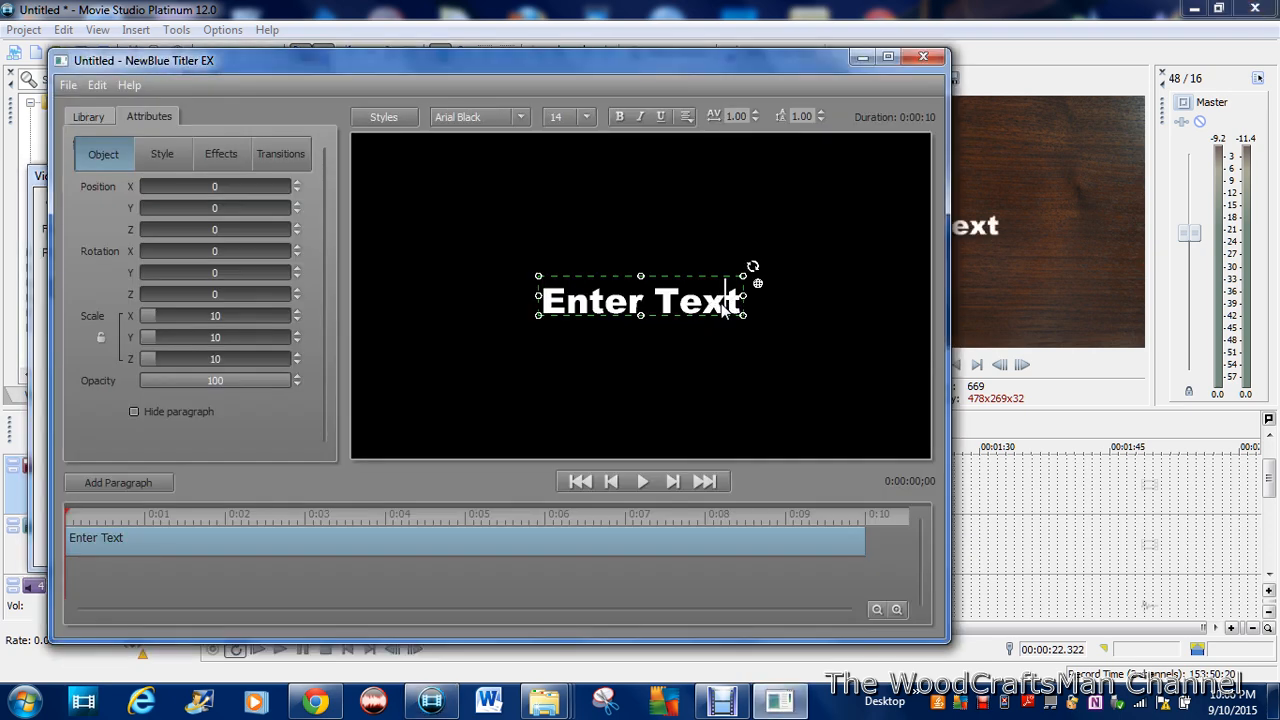
click(721, 303)
key(BackSpace)
key(BackSpace)
key(BackSpace)
key(BackSpace)
key(BackSpace)
key(BackSpace)
key(BackSpace)
key(BackSpace)
key(BackSpace)
key(BackSpace)
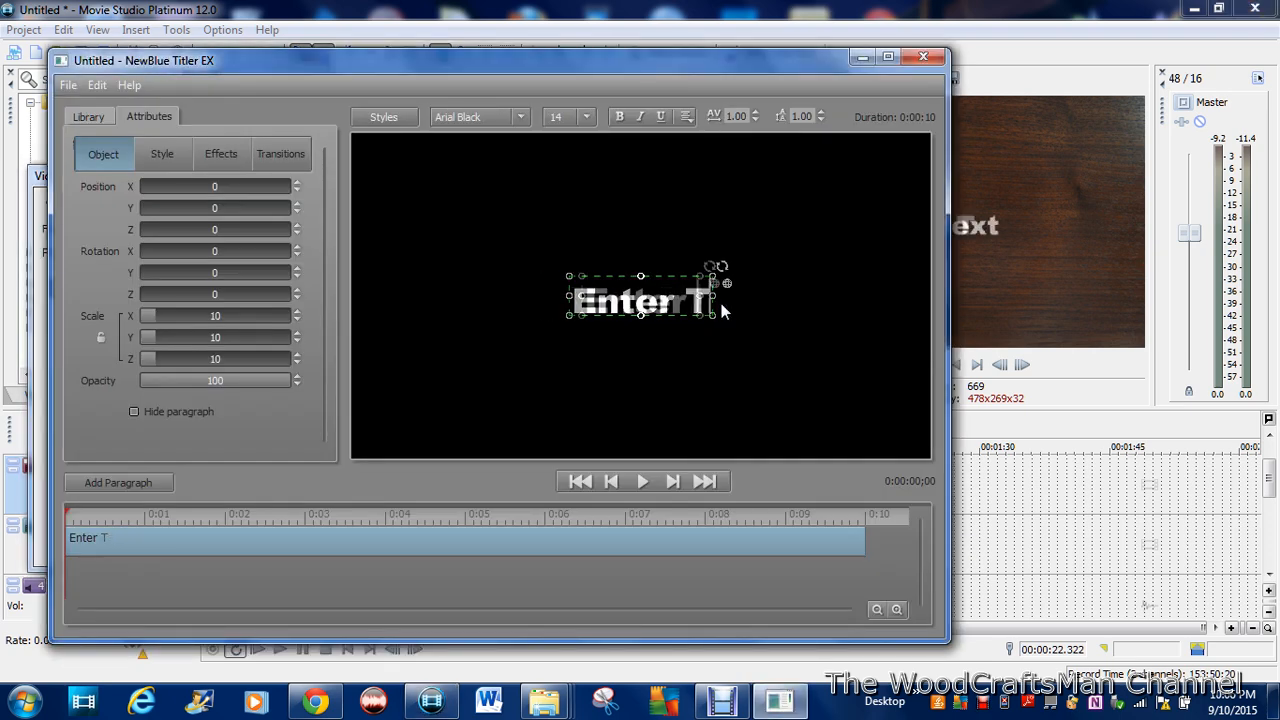
text(Bosch Saw)
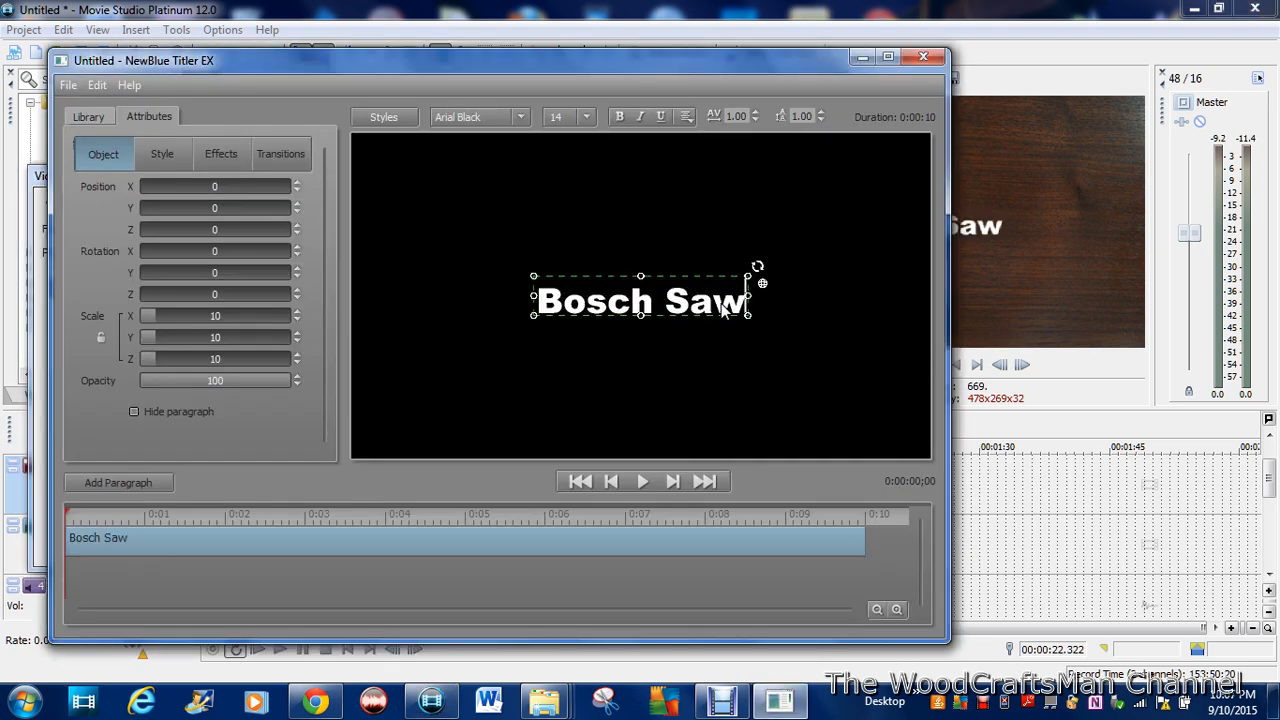
text( Blade)
key(Return)
text(Review)
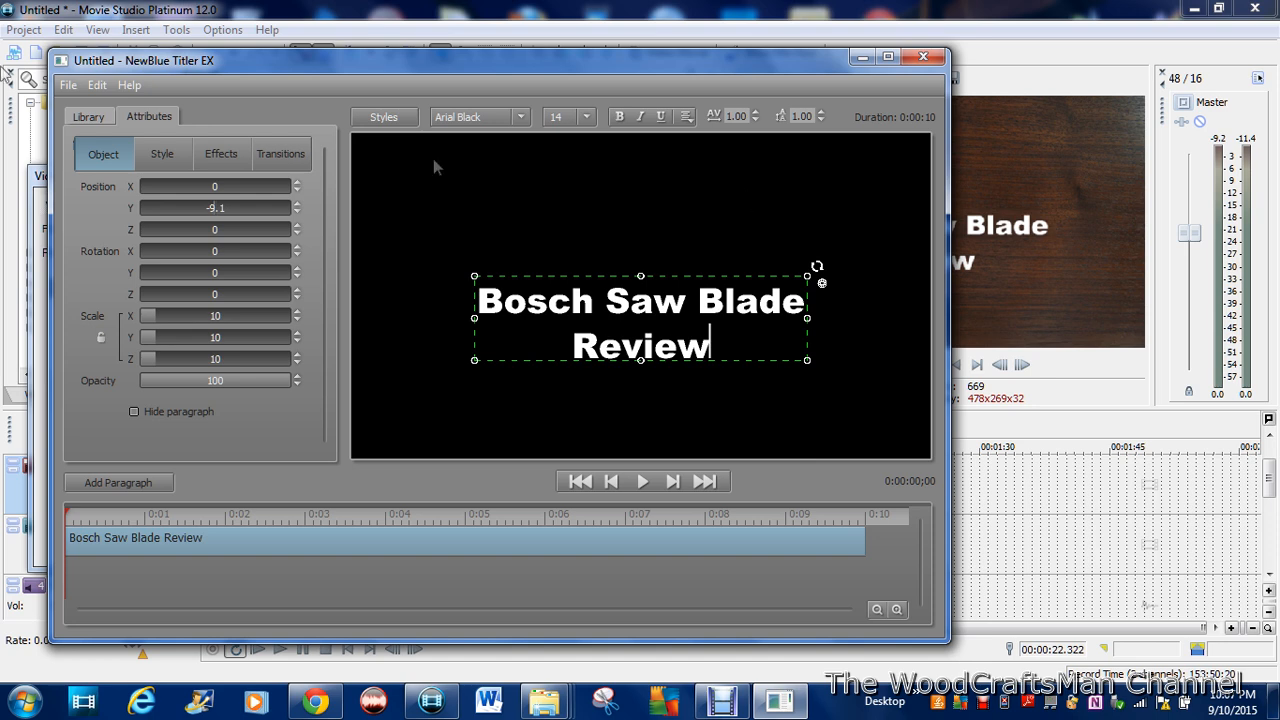
Step: Style the title with a tan fill and a black outline of blur 4 and thickness 4.8
click(97, 121)
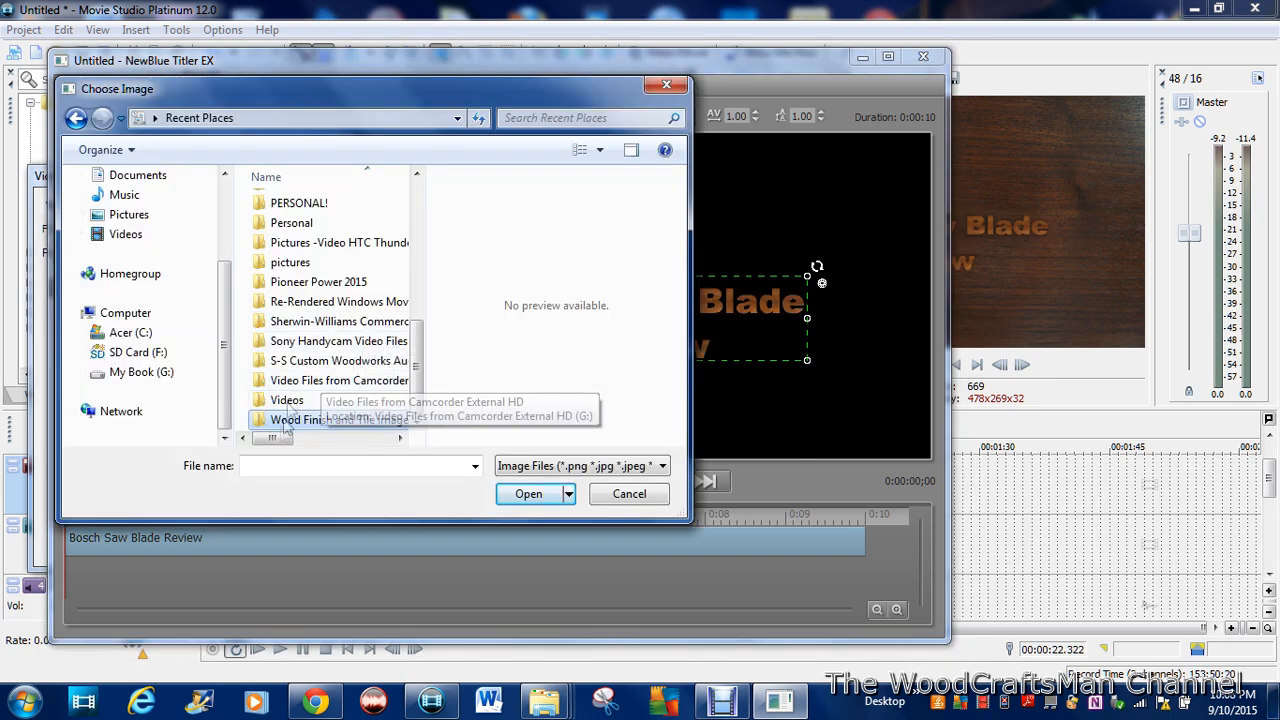
double_click(309, 415)
drag(416, 241, 402, 346)
click(283, 242)
click(527, 494)
drag(325, 256, 336, 430)
text(4)
key(Return)
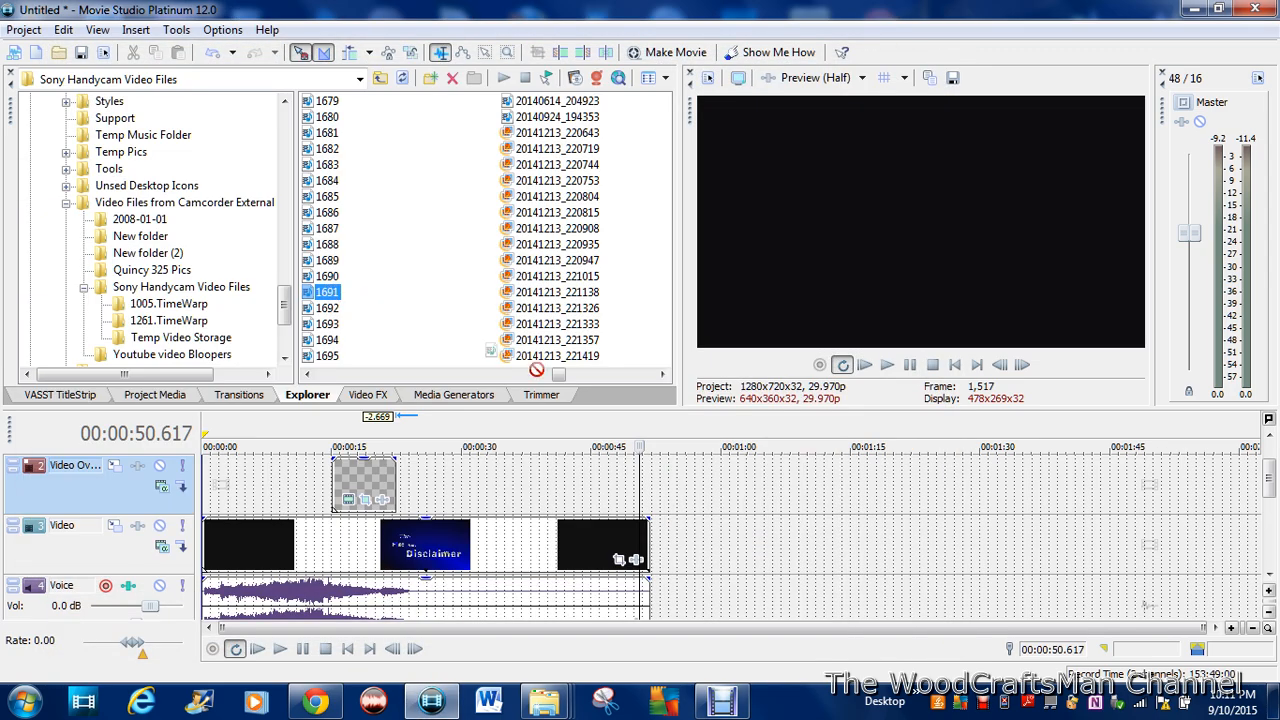
Step: Add clip 1691 to the Video track after the intro and split it at 00:01:35.762
drag(537, 369, 716, 547)
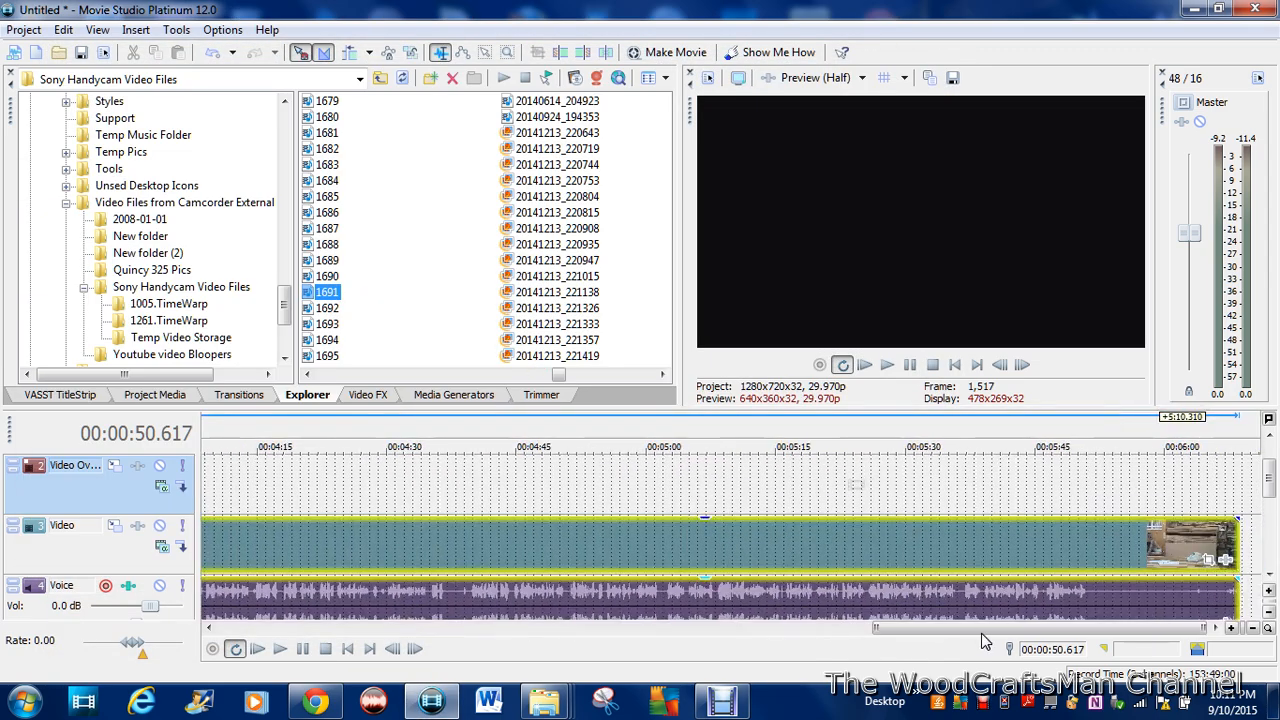
drag(975, 640, 412, 625)
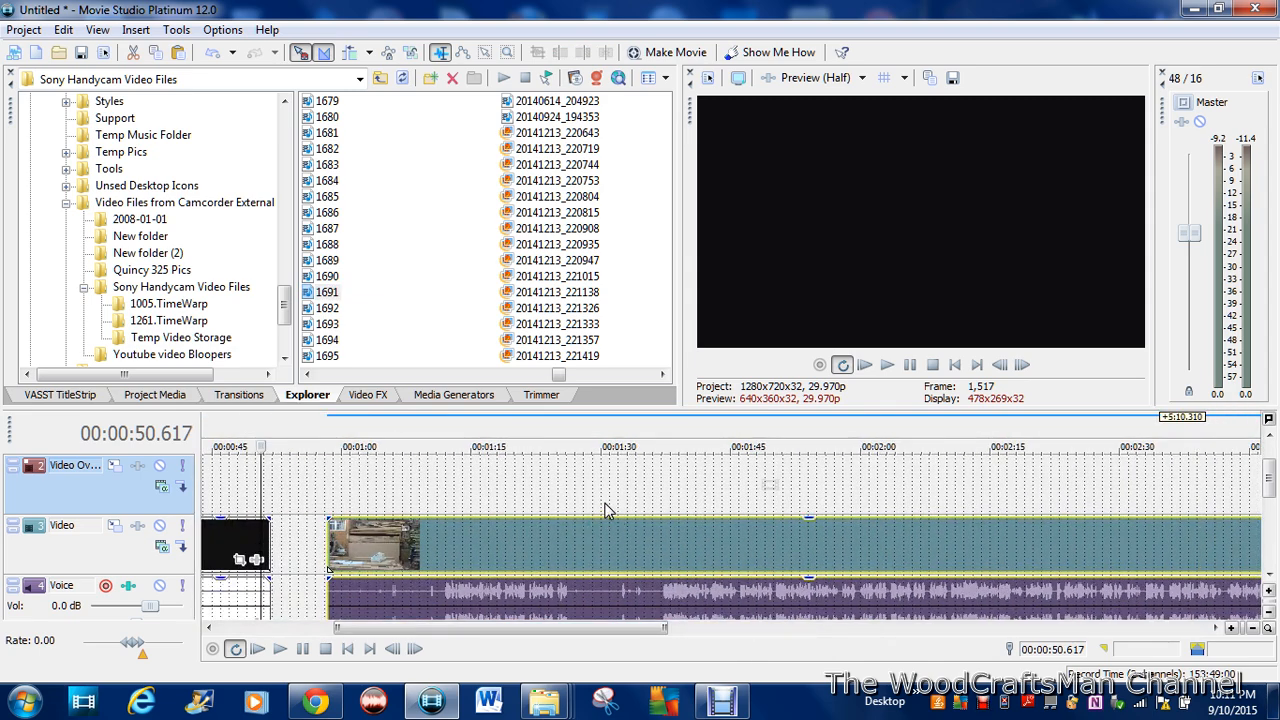
click(604, 505)
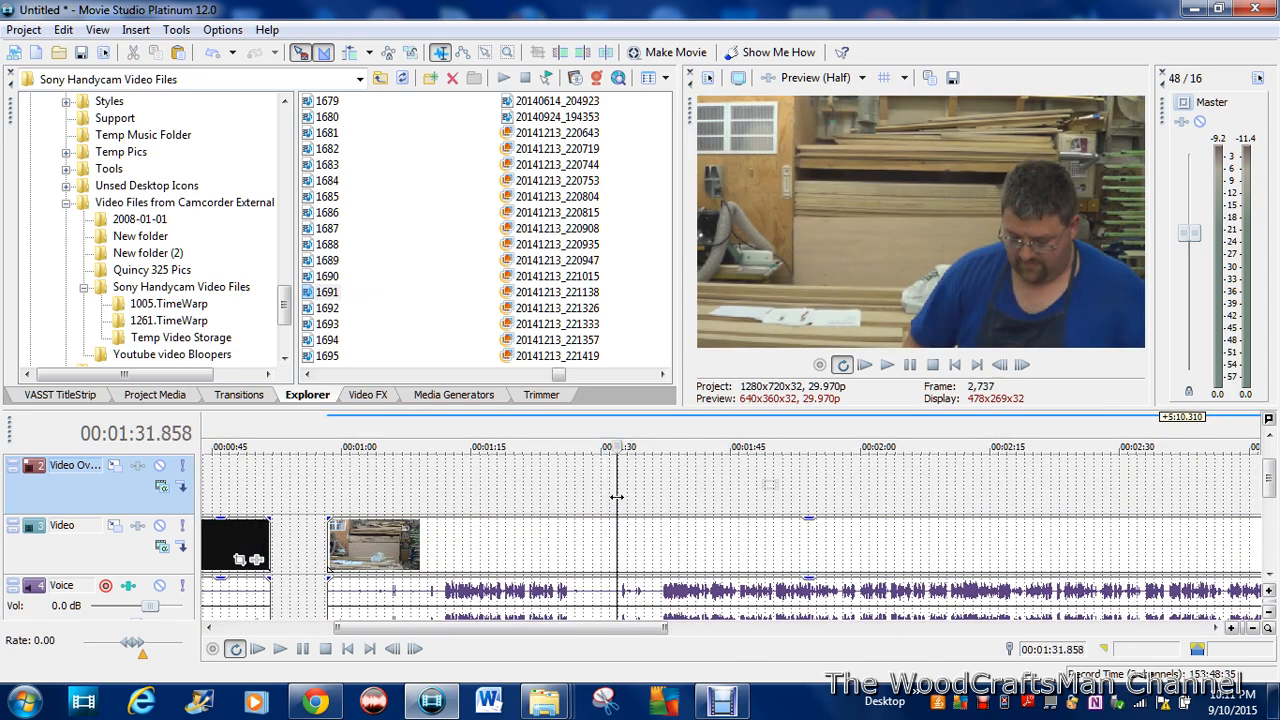
drag(654, 503, 651, 503)
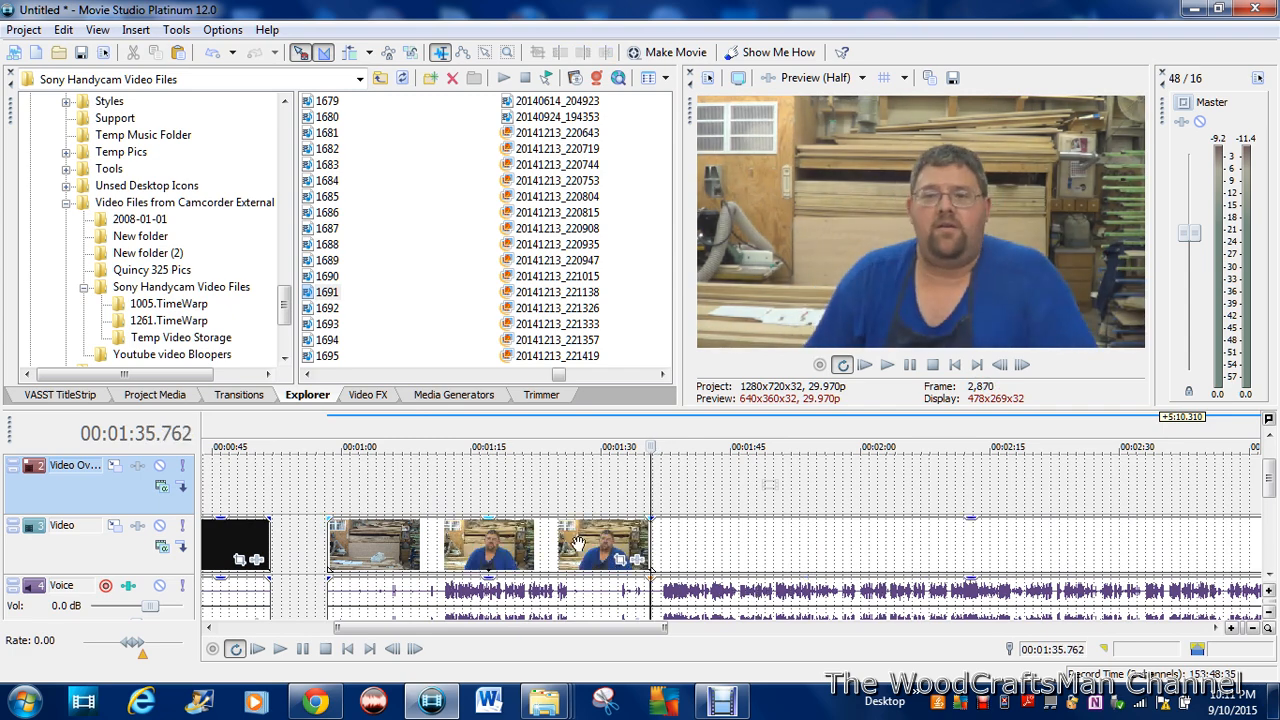
Step: Delete the part of clip 1691 before the split and move the remaining part up against the intro
right_click(578, 540)
click(630, 370)
drag(718, 540, 312, 540)
Step: Trim the end of clip 1691 back to 00:05:07.507
drag(423, 629, 428, 629)
click(395, 494)
drag(395, 497, 831, 525)
drag(579, 629, 890, 632)
click(796, 493)
drag(796, 493, 1016, 486)
drag(1155, 540, 1017, 548)
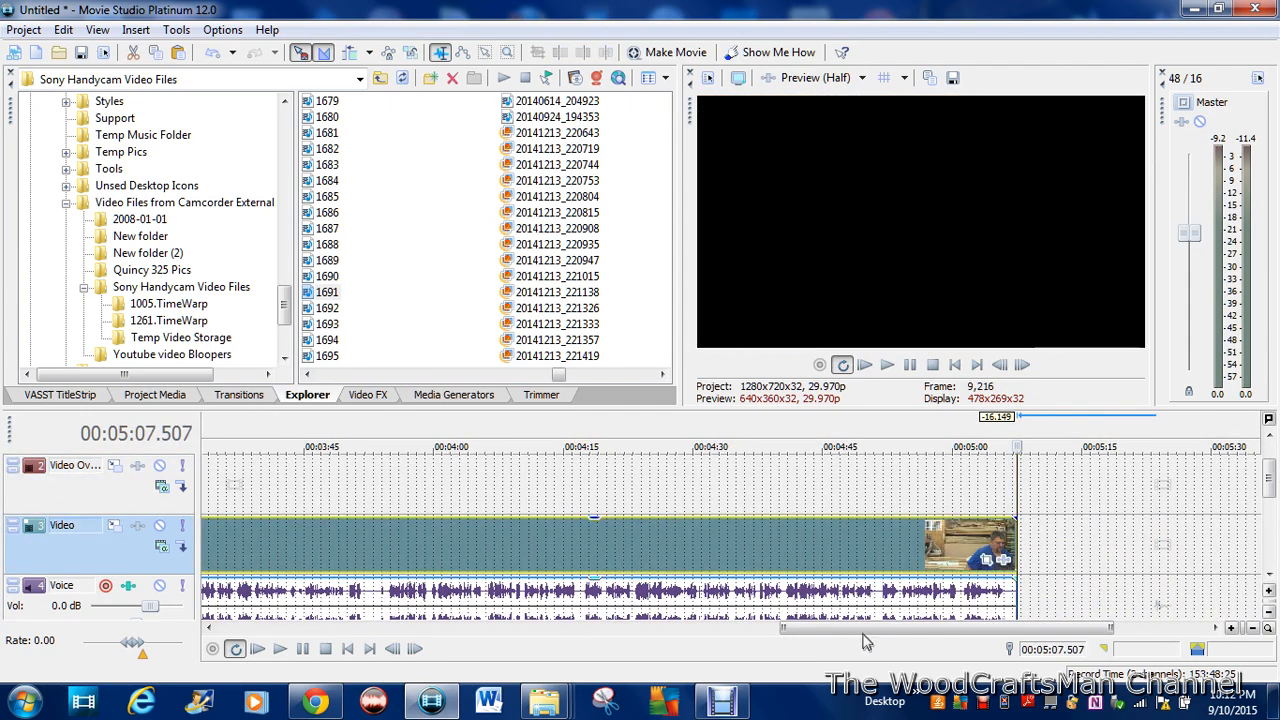
drag(864, 634, 919, 634)
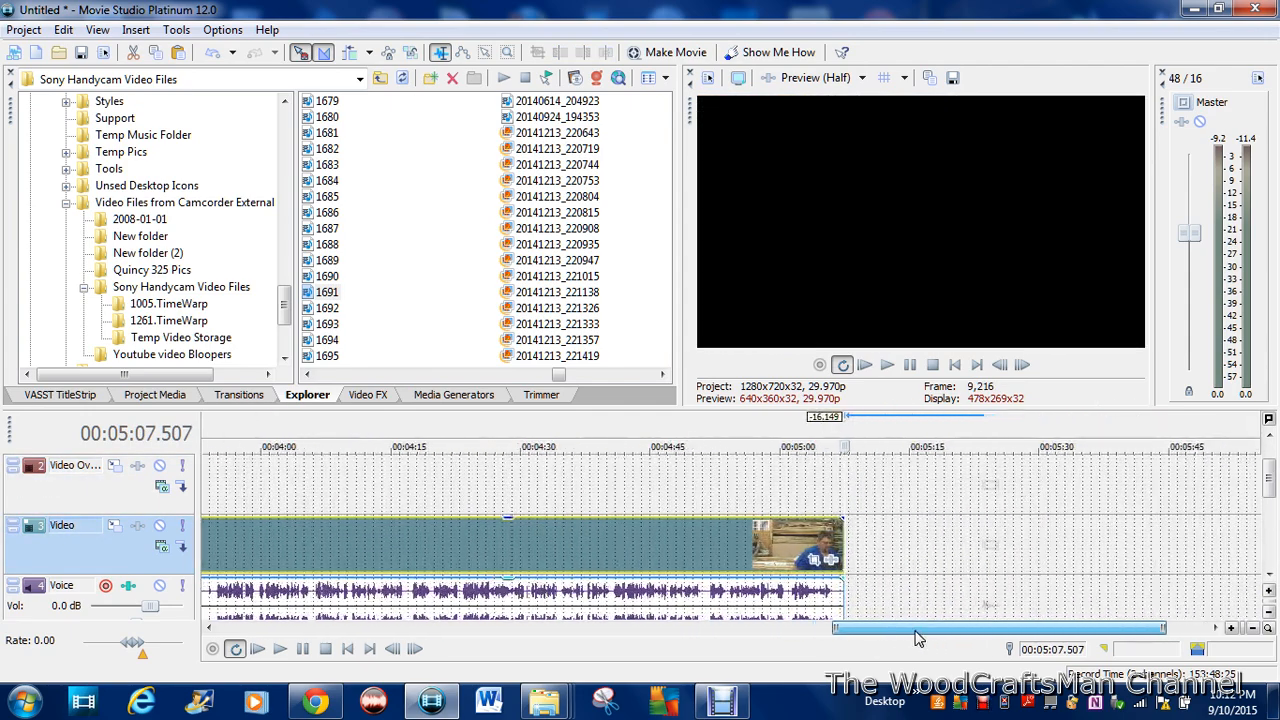
right_click(552, 546)
click(606, 371)
drag(876, 630, 479, 627)
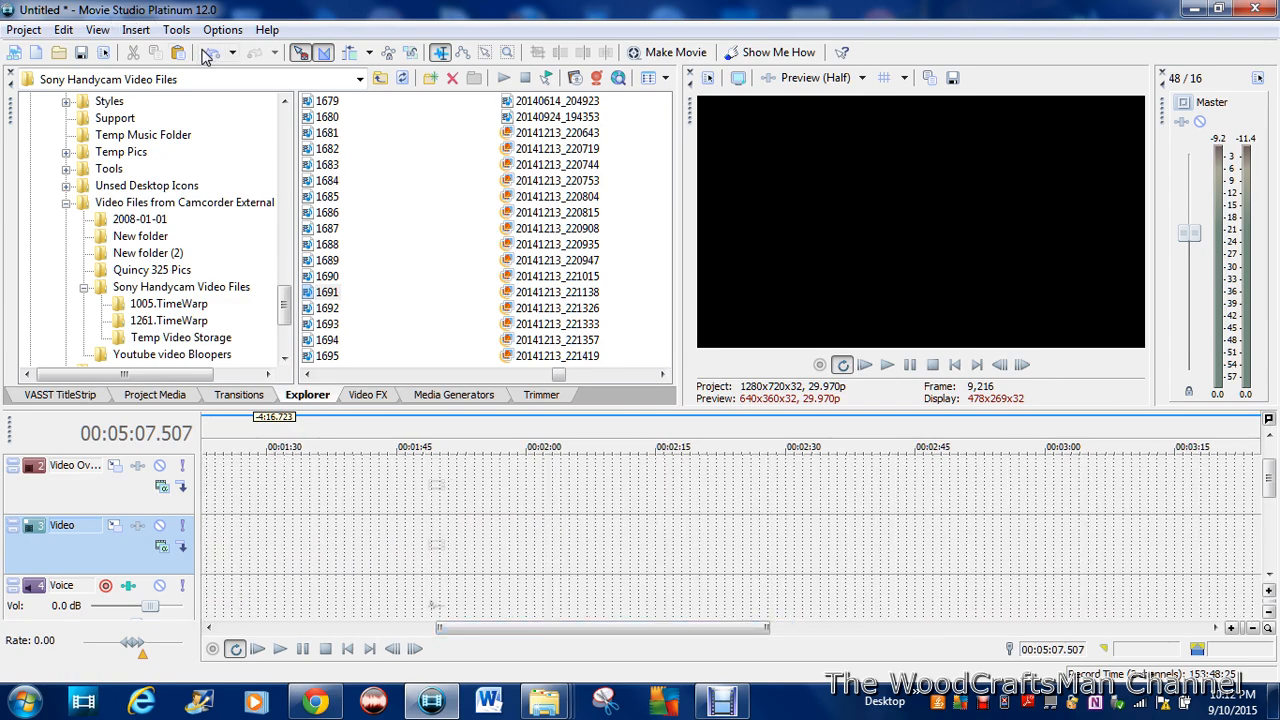
click(205, 55)
Step: Split clip 1691 on the Video track at 00:02:05.092
drag(609, 634, 433, 632)
drag(724, 494, 749, 490)
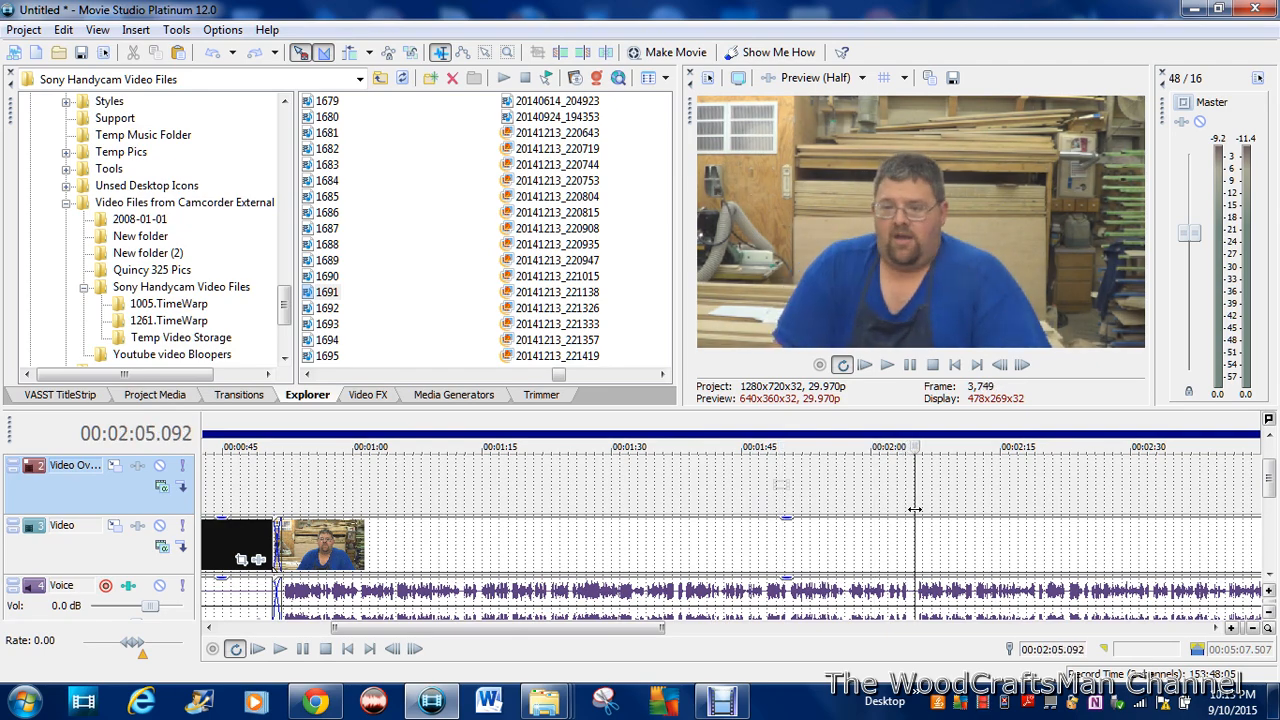
drag(656, 628, 587, 629)
Step: Cut out the unwanted section of clip 1691 after the 00:02:05.092 split and move the remaining footage up against it
drag(543, 630, 708, 632)
click(769, 495)
click(888, 366)
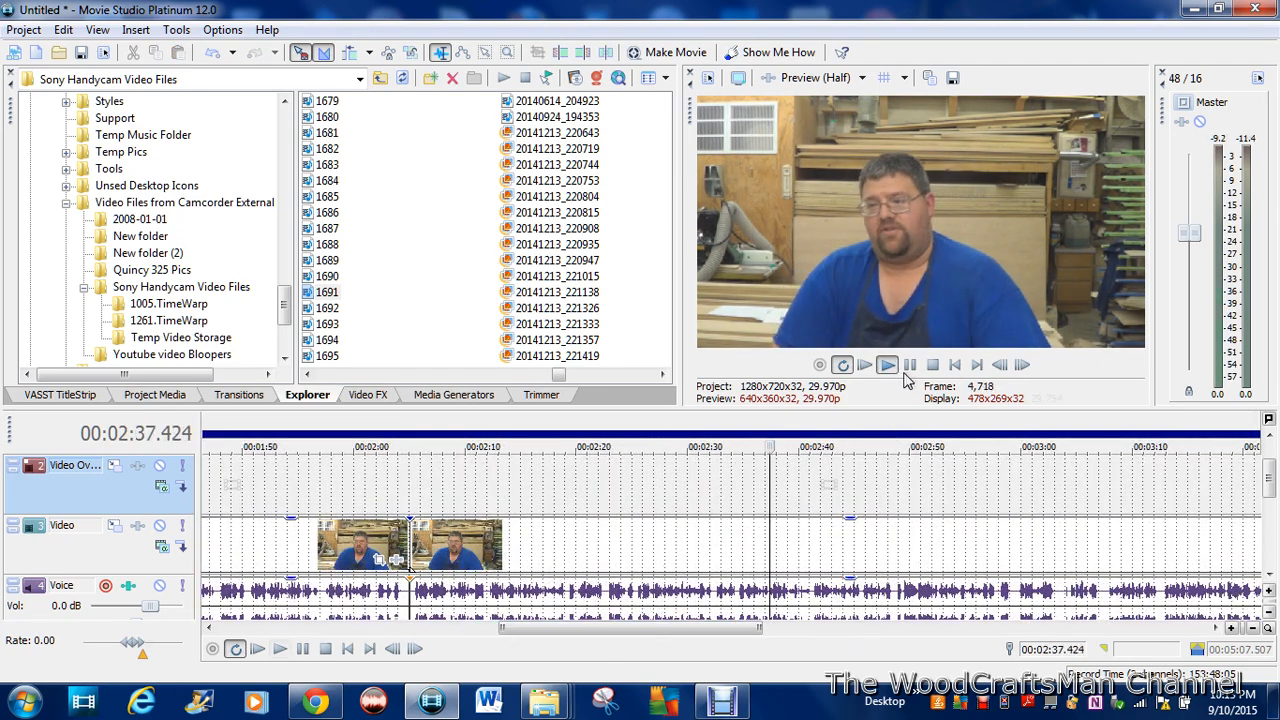
click(911, 368)
key(s)
right_click(600, 562)
click(698, 249)
drag(823, 552, 470, 580)
Step: Play the joined footage and remove the end of clip 1691 after about 00:03:18
click(887, 365)
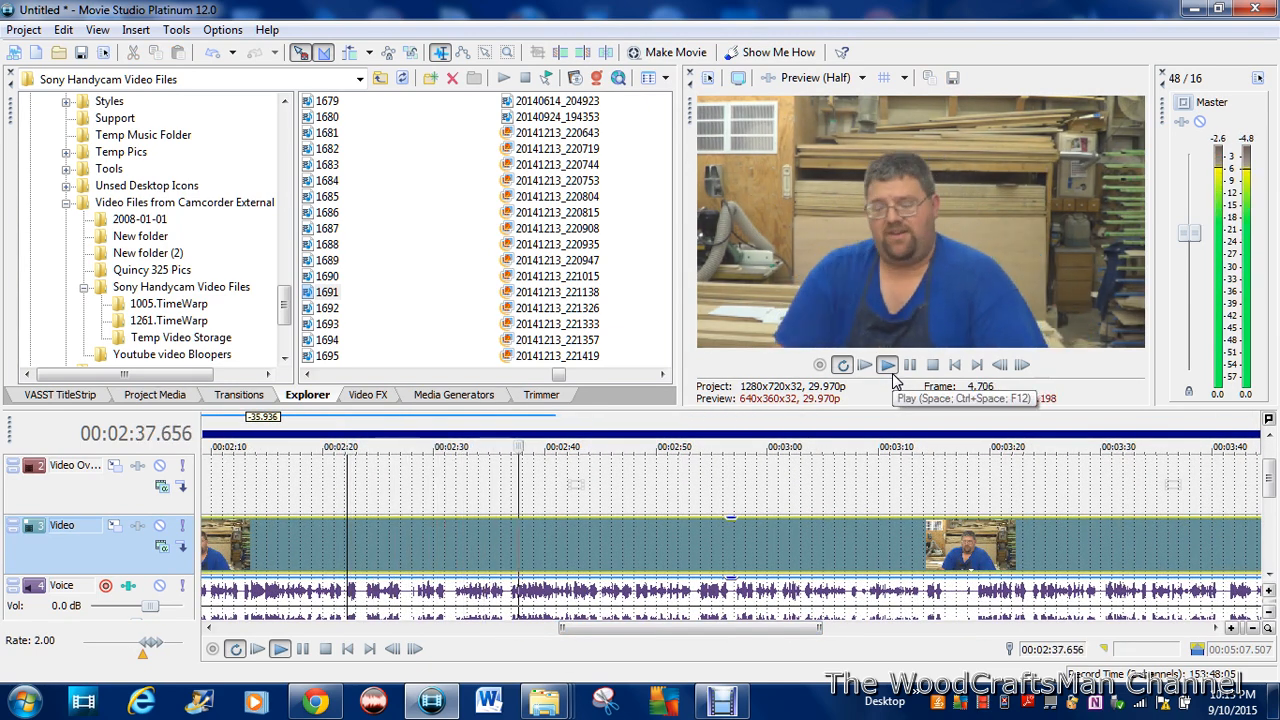
key(k)
drag(708, 628, 820, 629)
click(486, 493)
key(s)
right_click(588, 547)
click(677, 237)
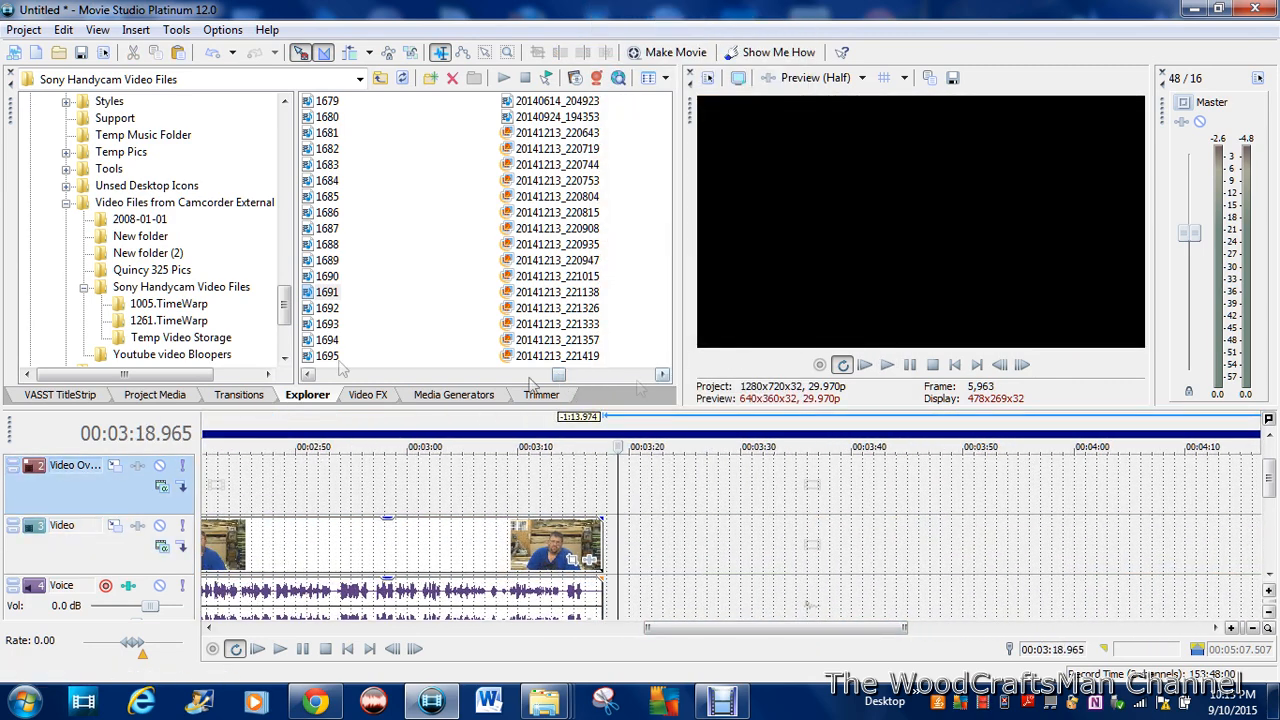
Step: Preview clip 1673 in the Sony Handycam Video Files folder and check the neighbouring clip 1674
click(662, 374)
right_click(313, 117)
click(379, 231)
click(915, 371)
drag(575, 377, 549, 377)
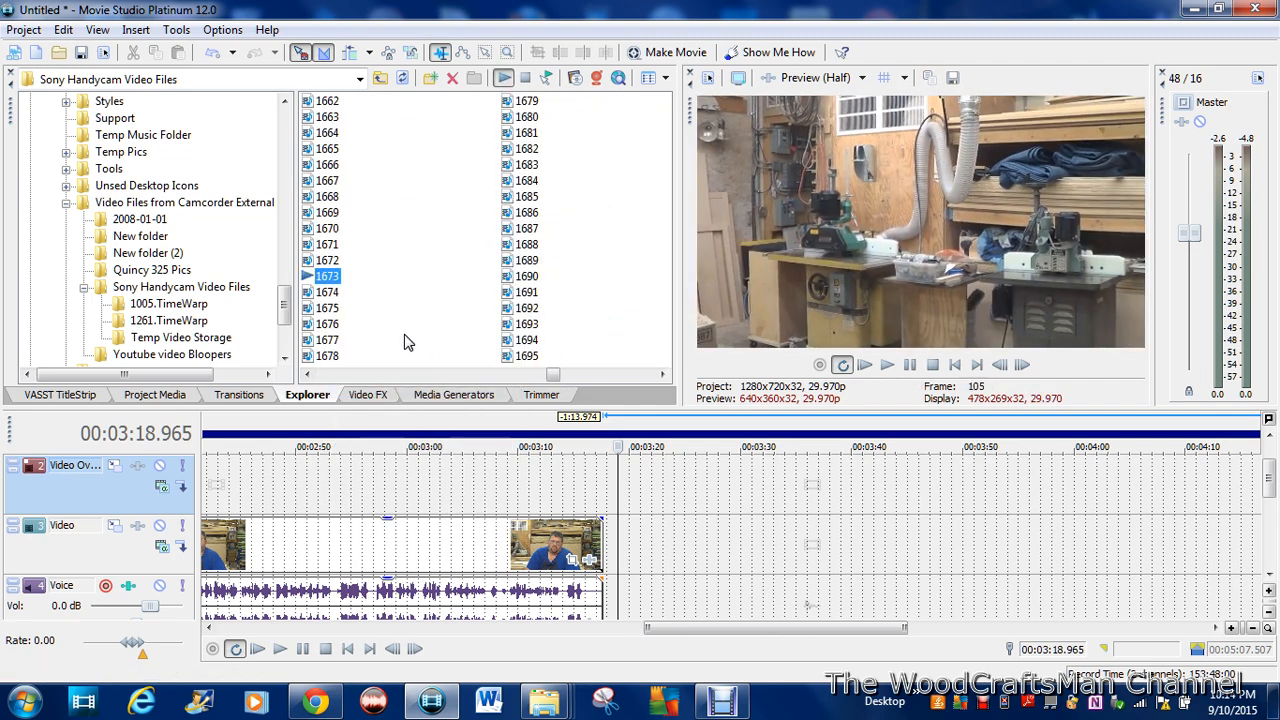
click(326, 292)
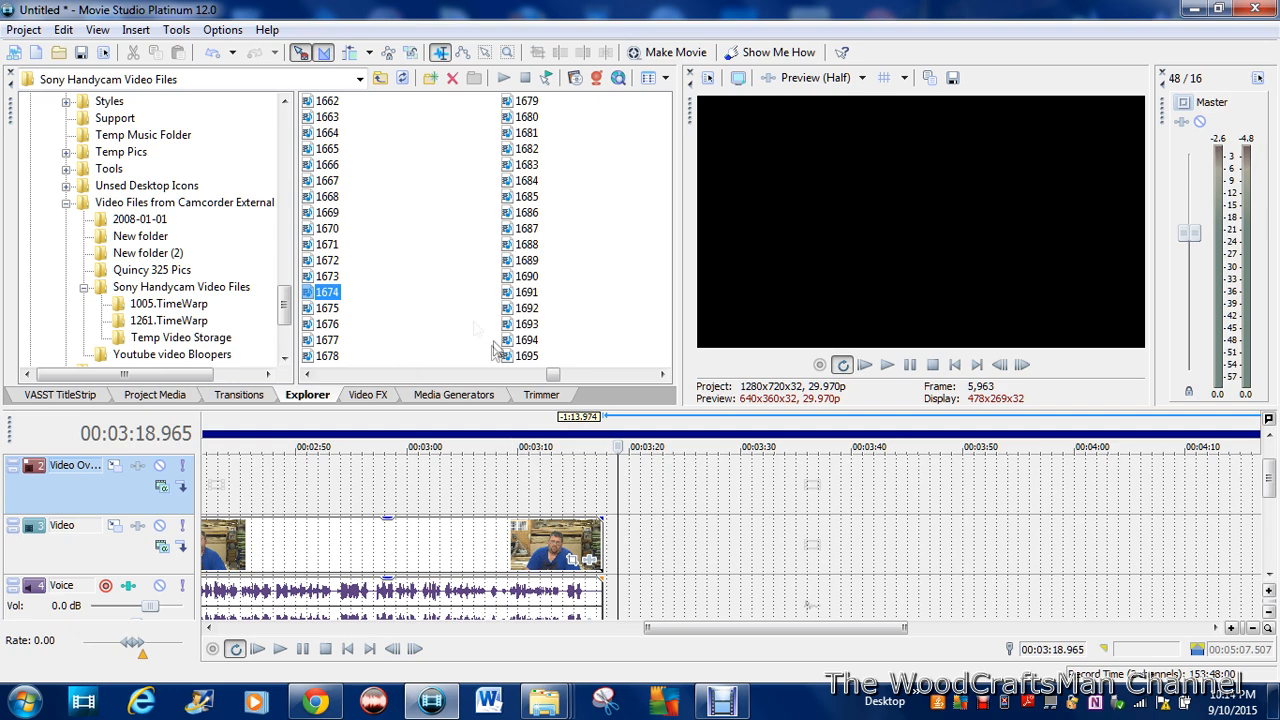
Step: Add Youtube Ending Credits 8-31-15 from the Movie Studio Platinum 12.0 Projects folder after clip 1691, overlapping it by 1.001 seconds
drag(285, 301, 285, 256)
click(48, 187)
click(31, 204)
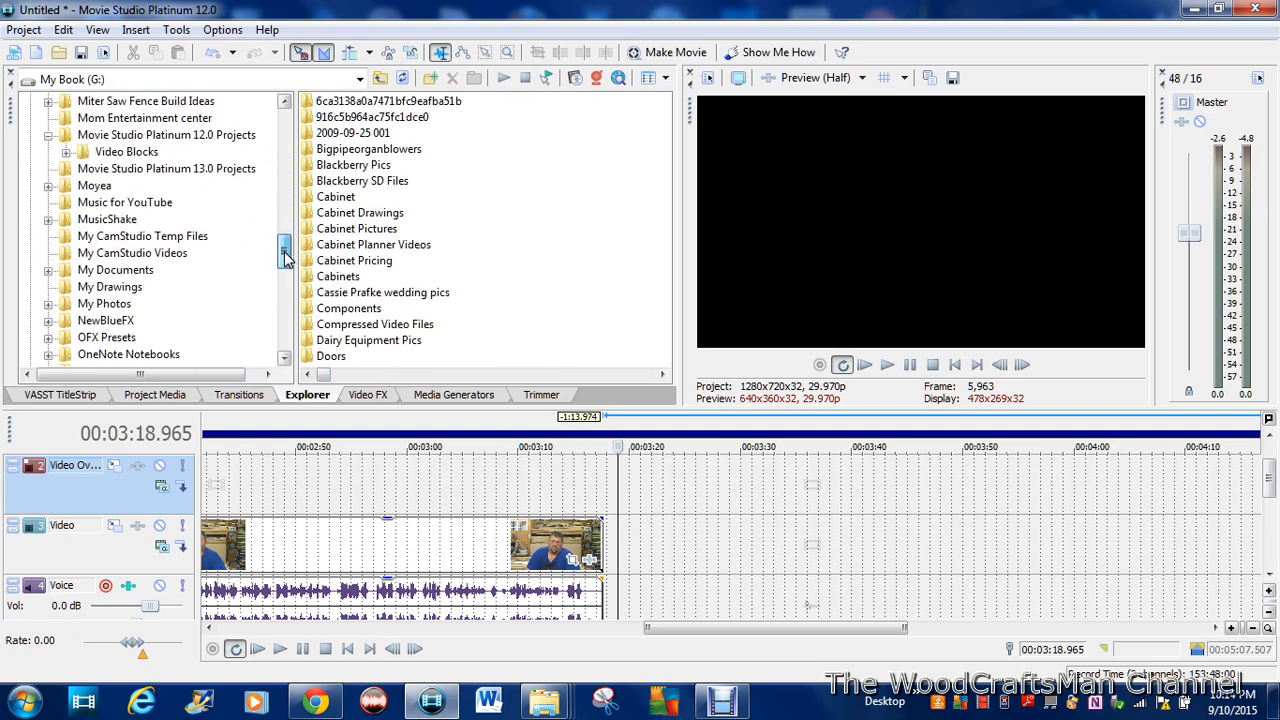
click(190, 136)
scroll(566, 246, down, 15)
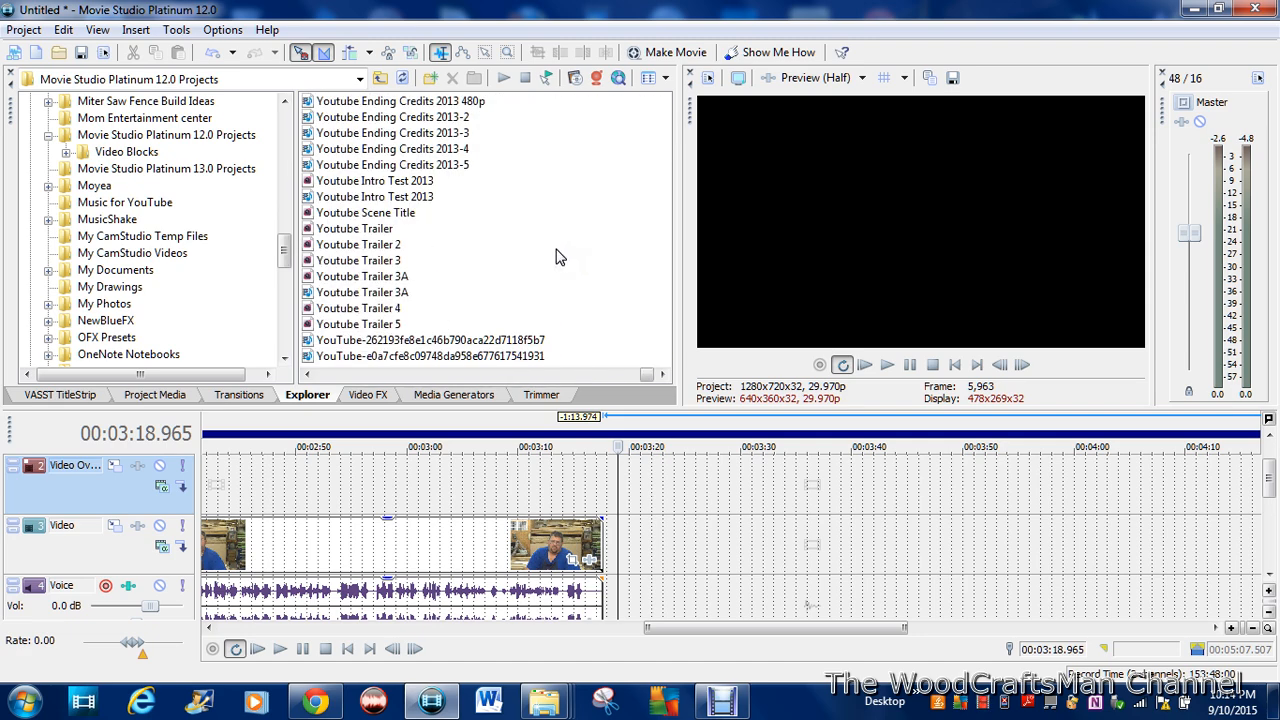
scroll(557, 257, up, 3)
drag(420, 290, 651, 555)
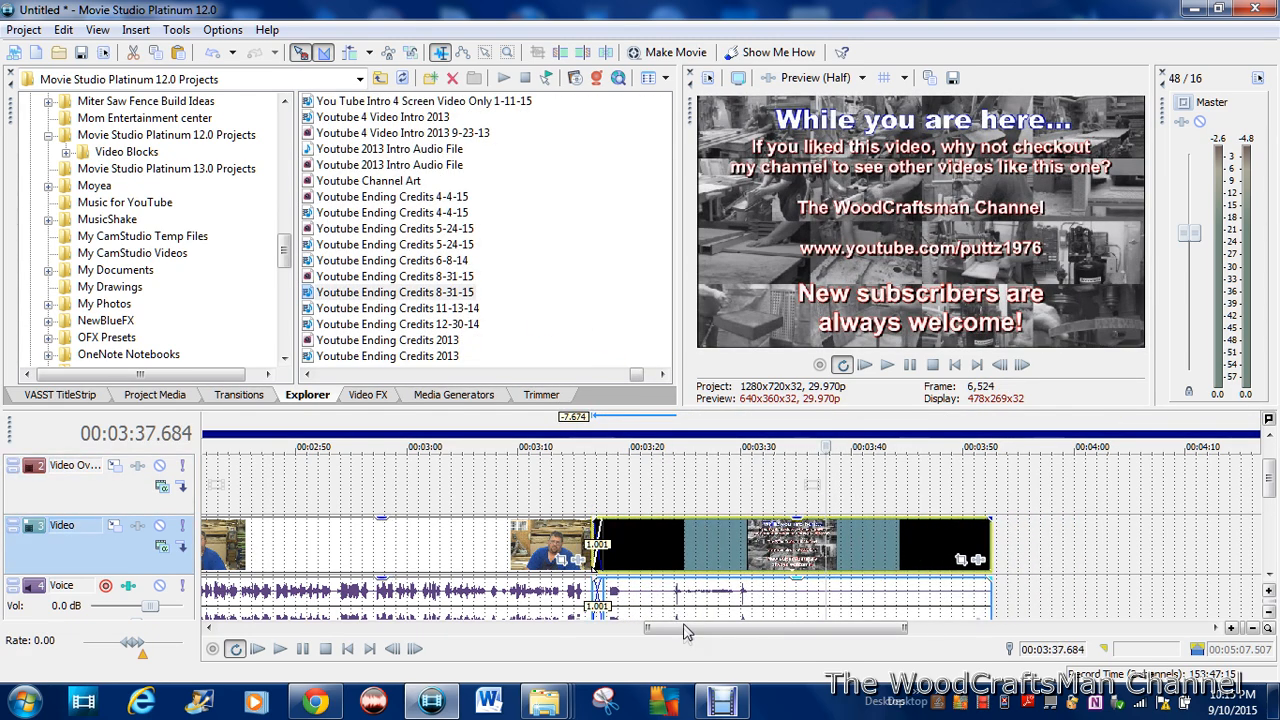
Step: Apply the 3D Blinds Spin transition to the overlap between clip 1691 and the ending credits
click(238, 395)
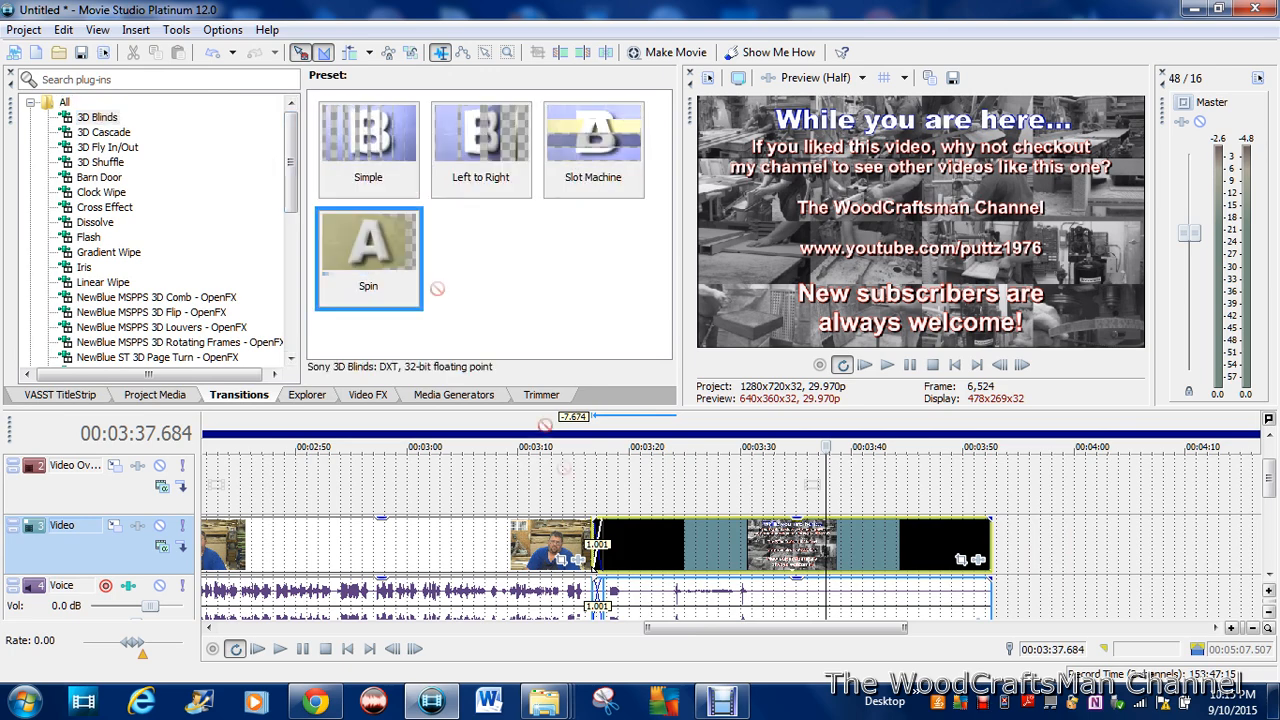
drag(598, 548, 596, 548)
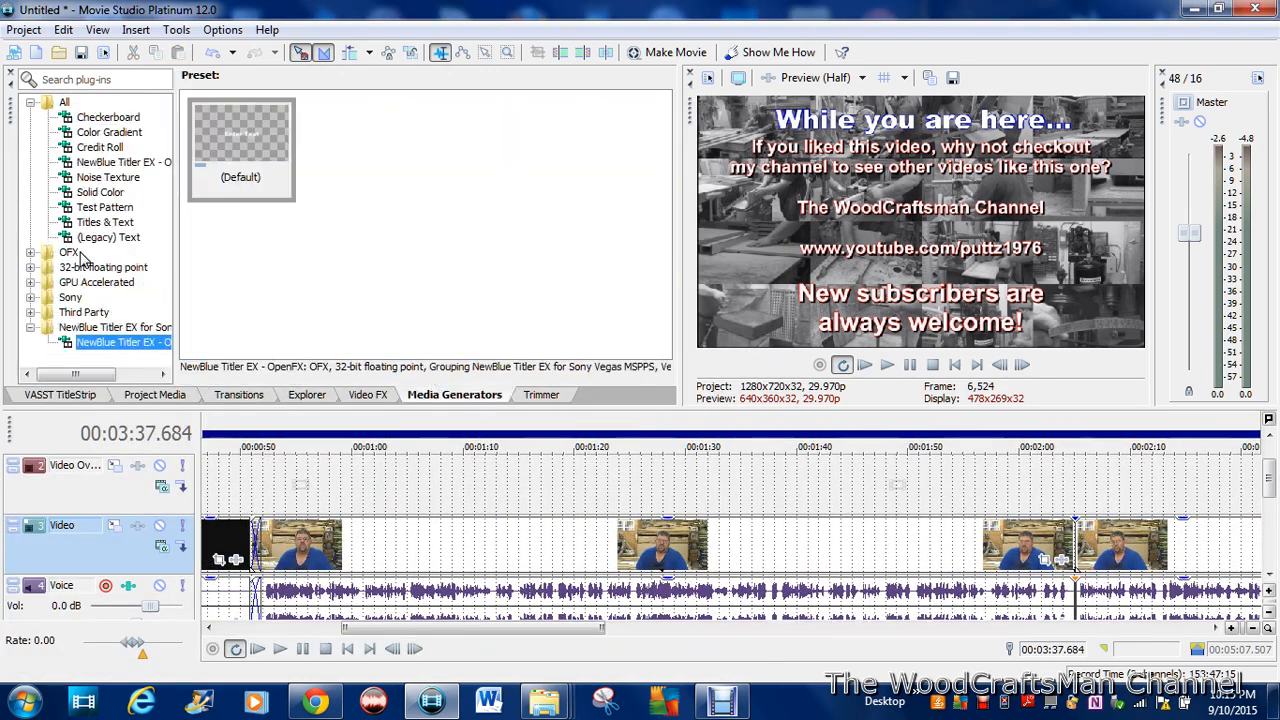
Step: Add a Titles & Text preset to the Video Overlay track where the talking footage starts and extend it to the ending credits
click(100, 222)
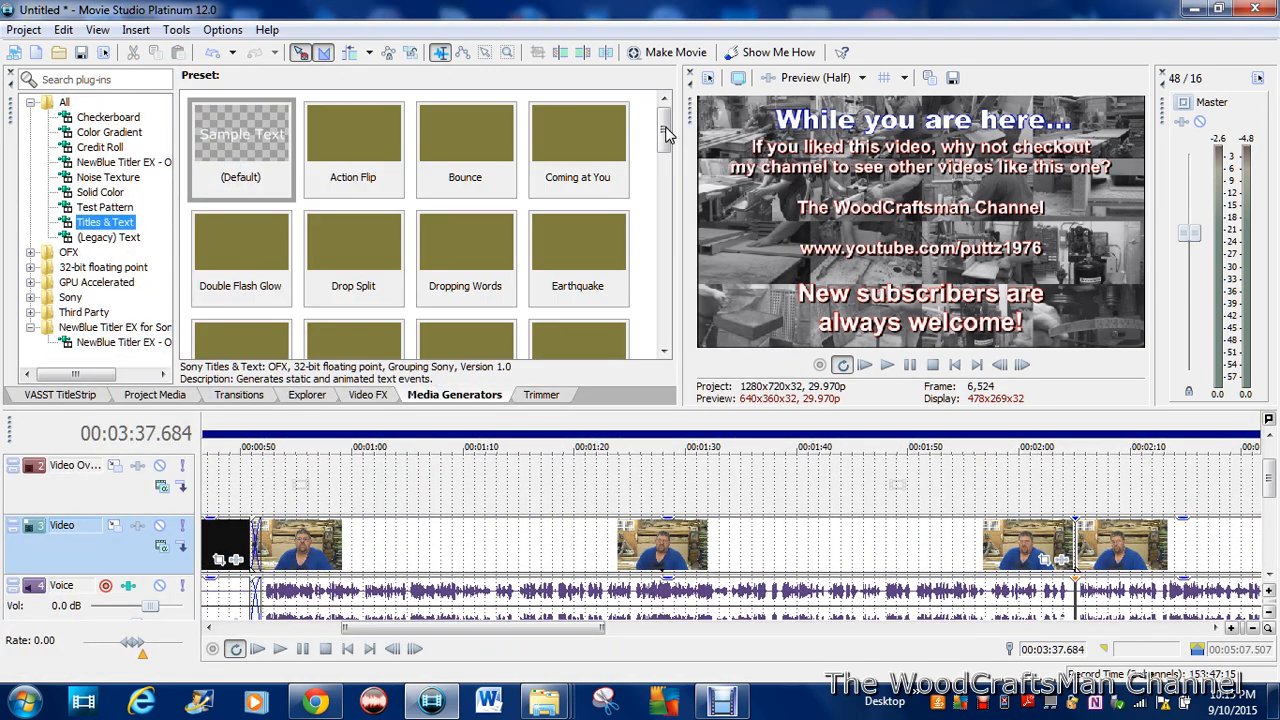
drag(665, 130, 664, 332)
drag(376, 158, 273, 492)
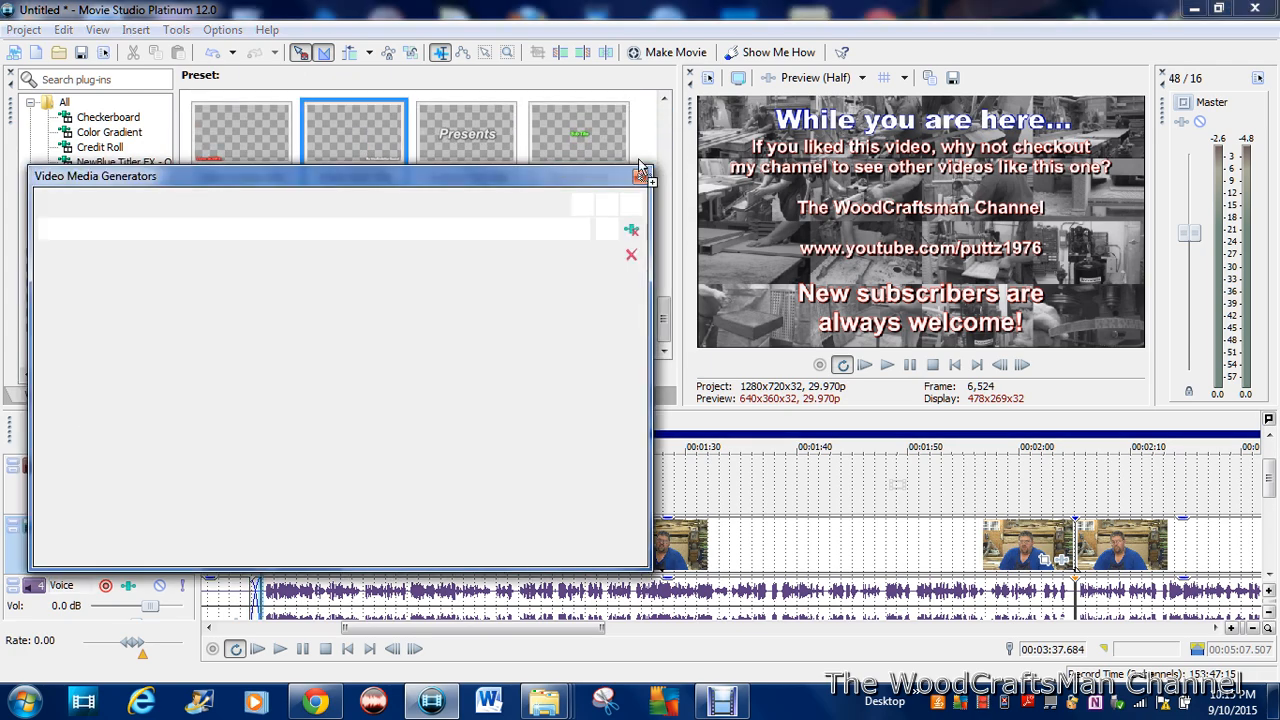
click(641, 178)
drag(370, 487, 988, 487)
Step: Add On My Way Home MP4 Faster from Music for YouTube to the Music track and trim its end to where the talking footage starts
click(302, 395)
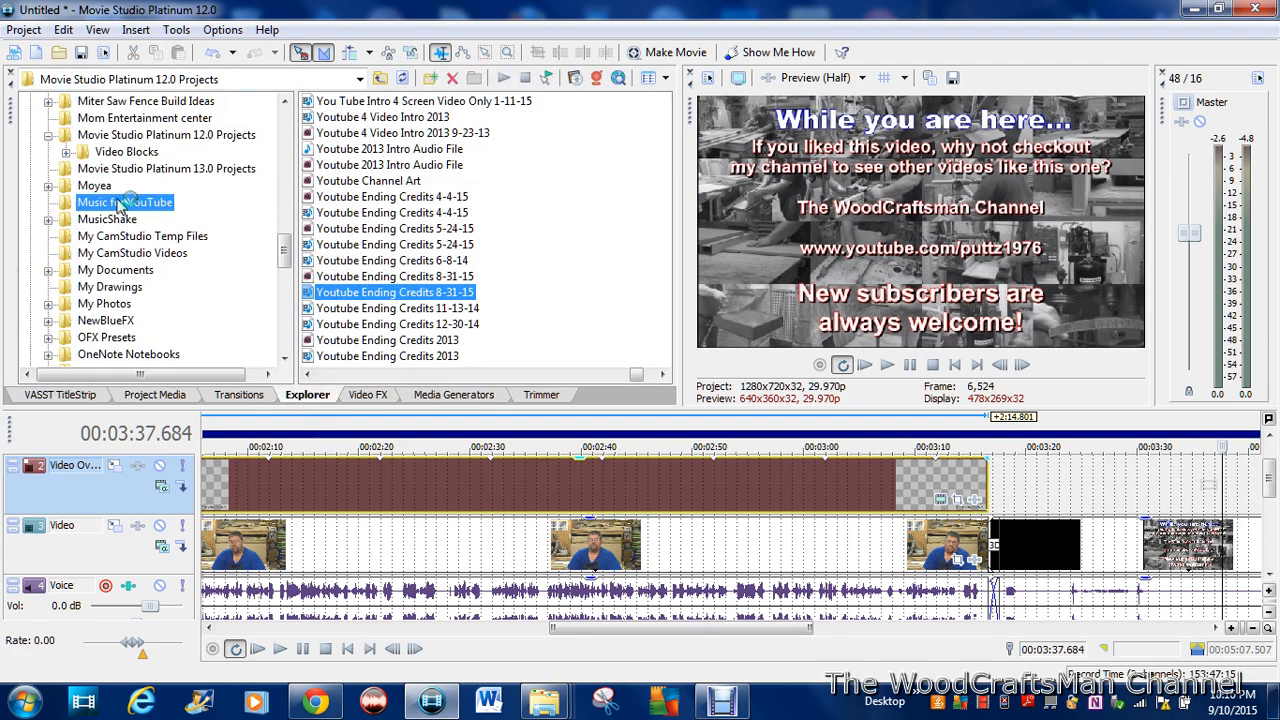
scroll(500, 271, down, 8)
scroll(500, 272, up, 2)
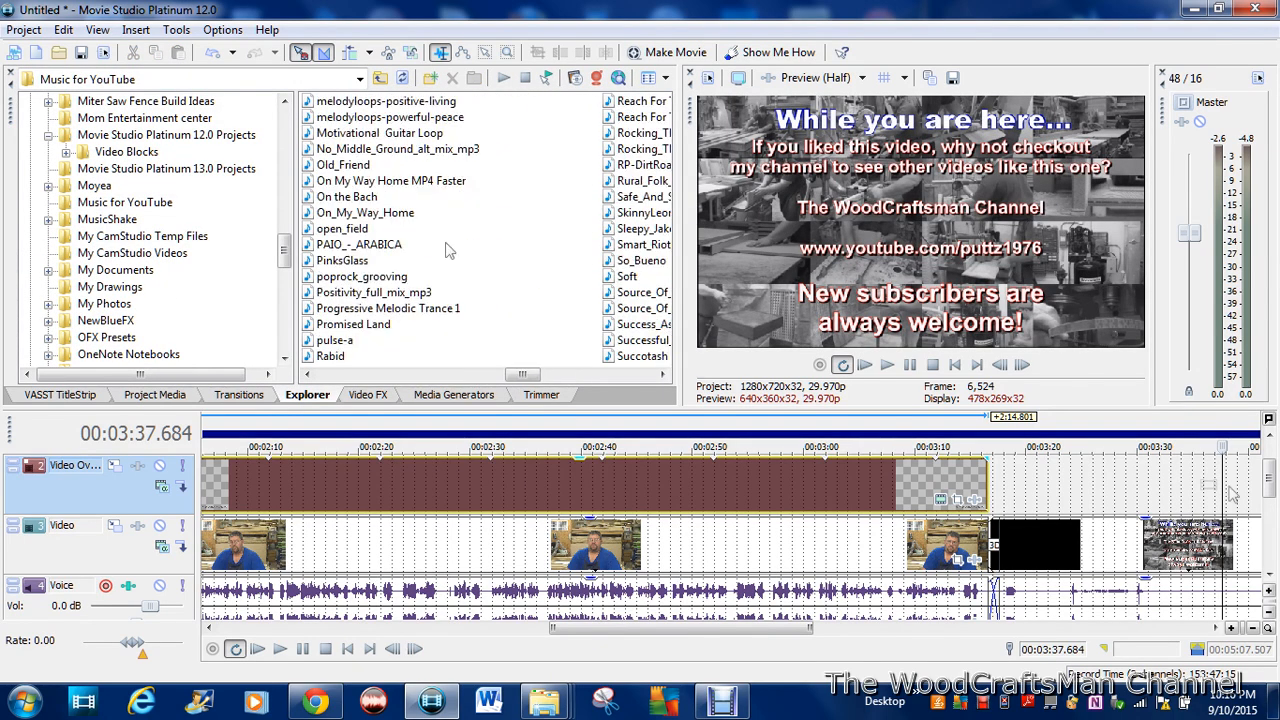
drag(1270, 480, 1270, 509)
drag(699, 630, 360, 608)
drag(380, 185, 577, 582)
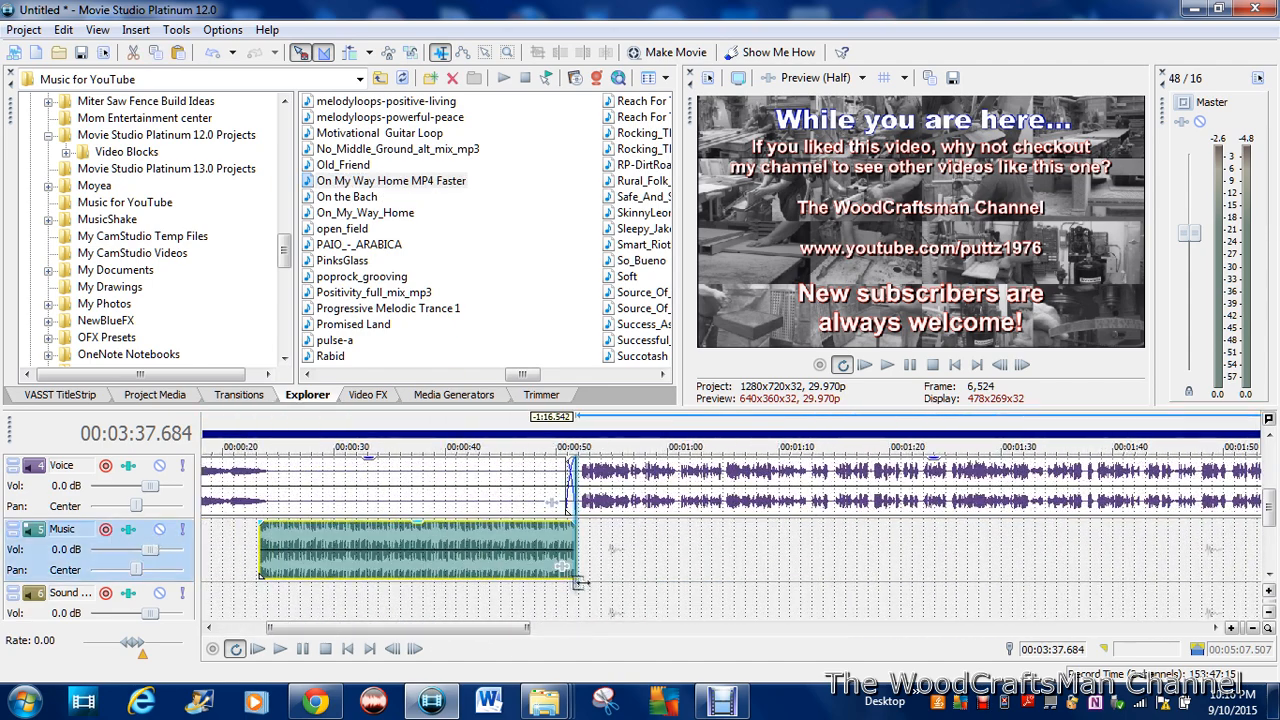
Step: Fade the music clip in over about 3.5 seconds and out over about 2 seconds
drag(259, 521, 300, 521)
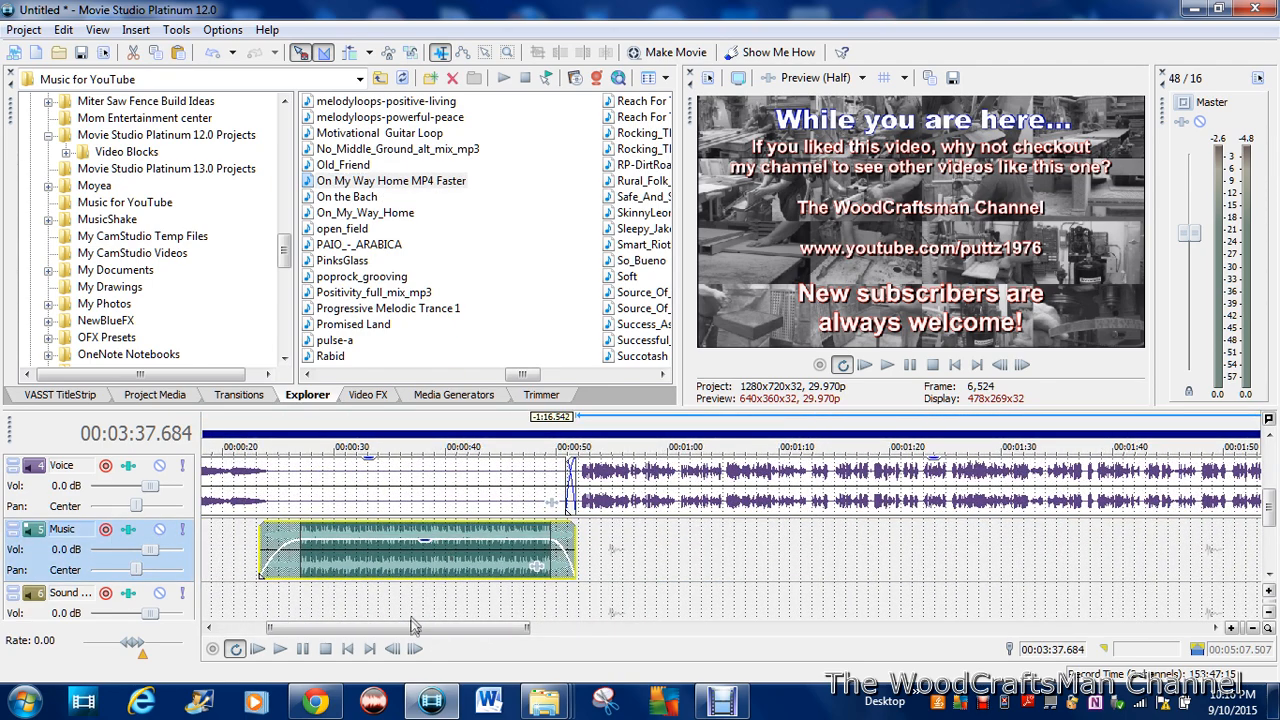
drag(415, 627, 365, 627)
Step: Save the project as Bosh Saw Balde Review YT in the Movie Studio Platinum 12.0 Projects folder
click(23, 29)
click(30, 136)
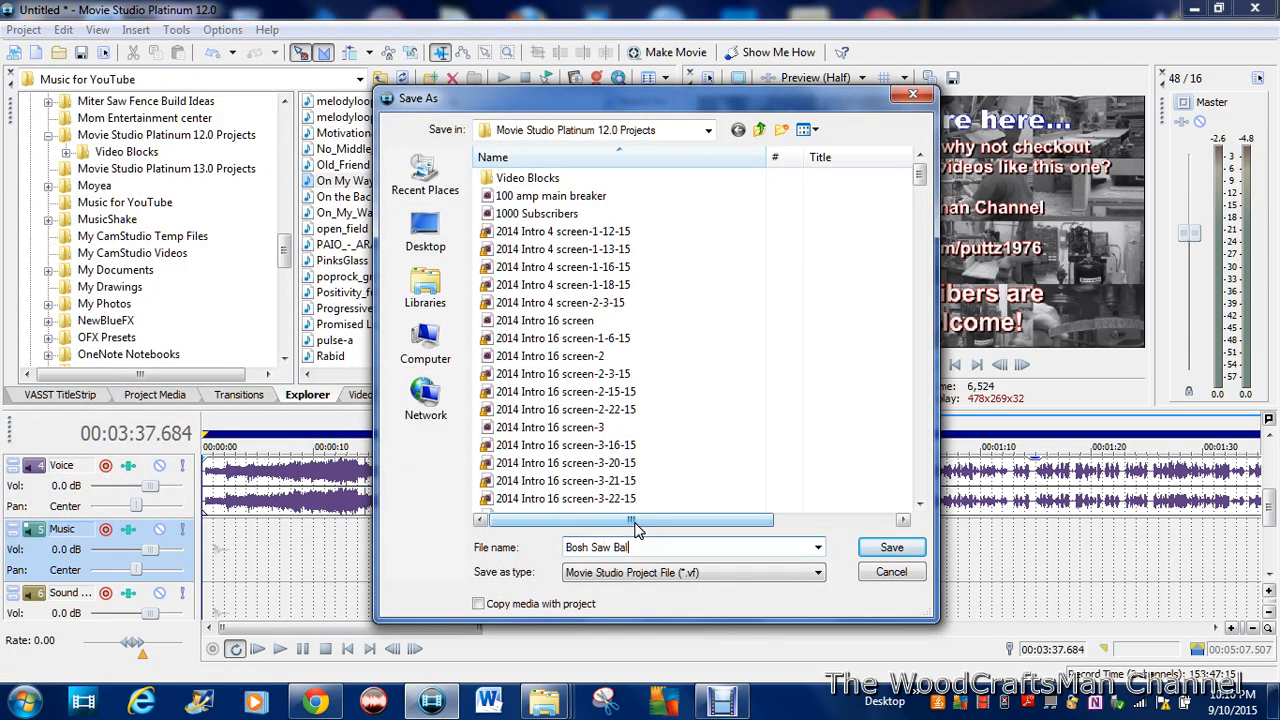
click(891, 546)
Step: Render the project as the MP4 file Bosh Saw Balde Review YT in the Movie Studio Platinum 12.0 Projects folder
click(24, 30)
click(124, 188)
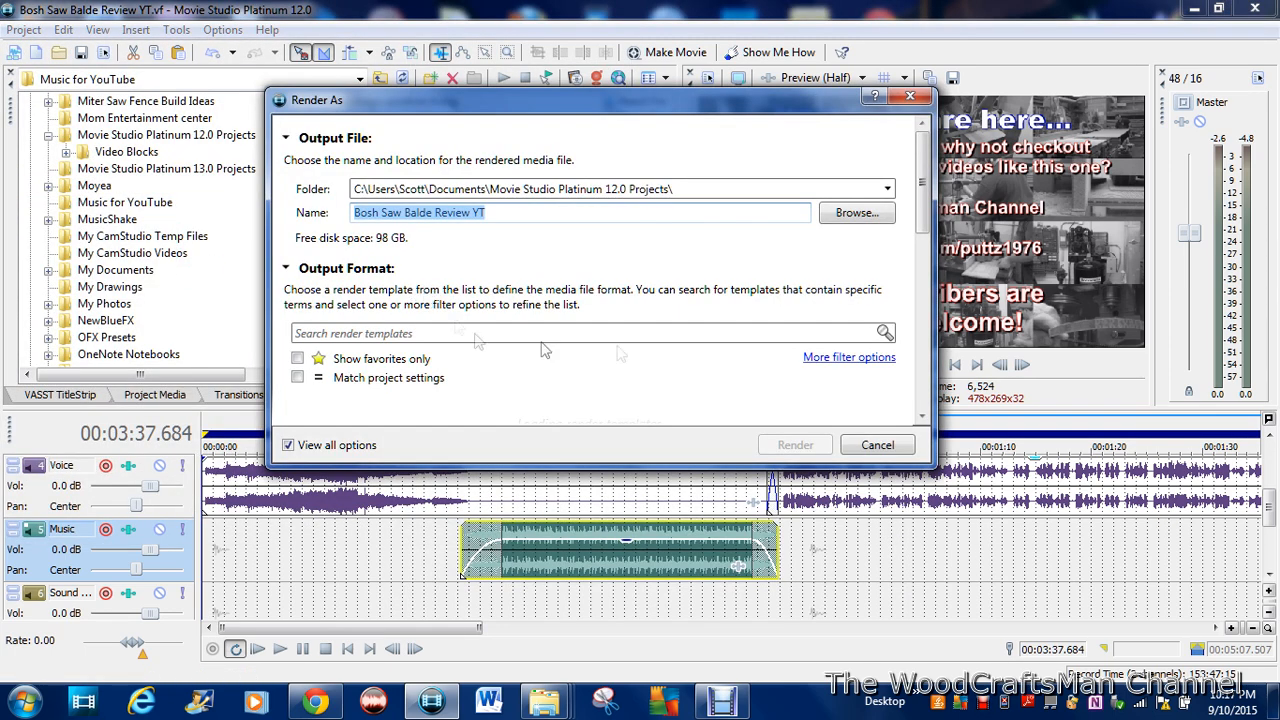
click(803, 447)
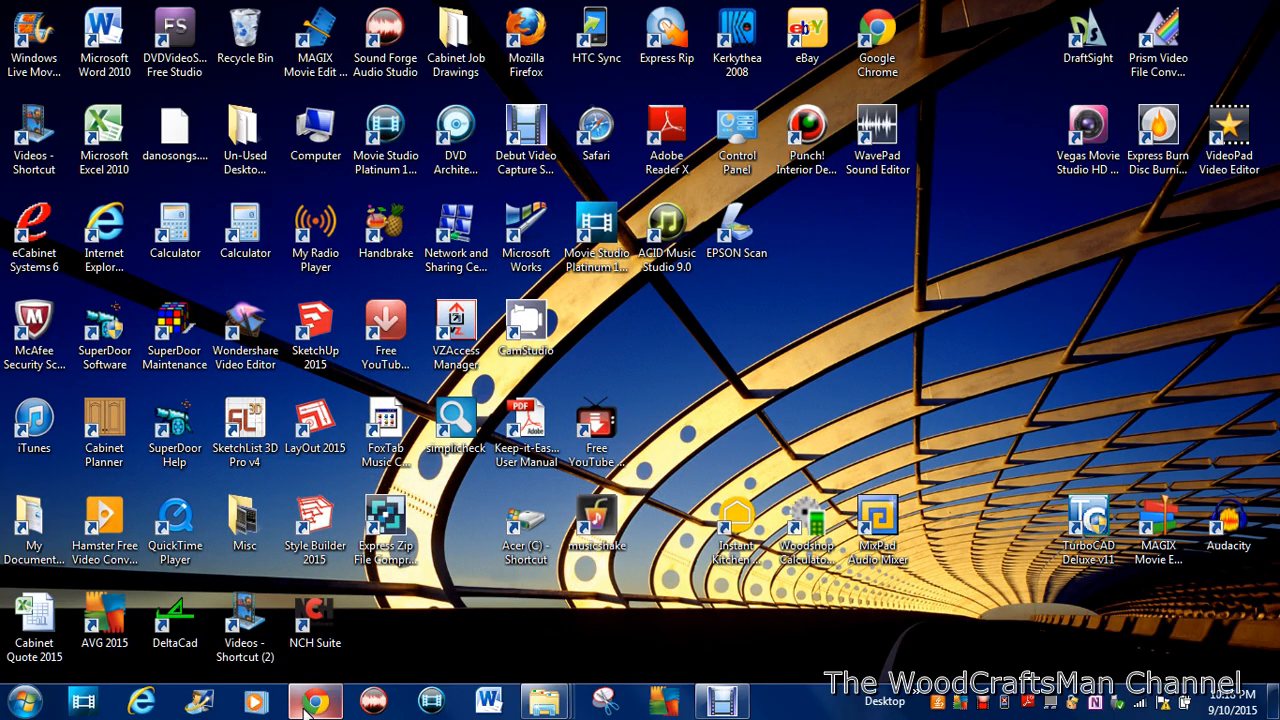
Step: Open YouTube's upload page in Chrome and browse the Movie Studio Platinum 12.0 Projects folder for the video to upload
click(316, 702)
click(1080, 121)
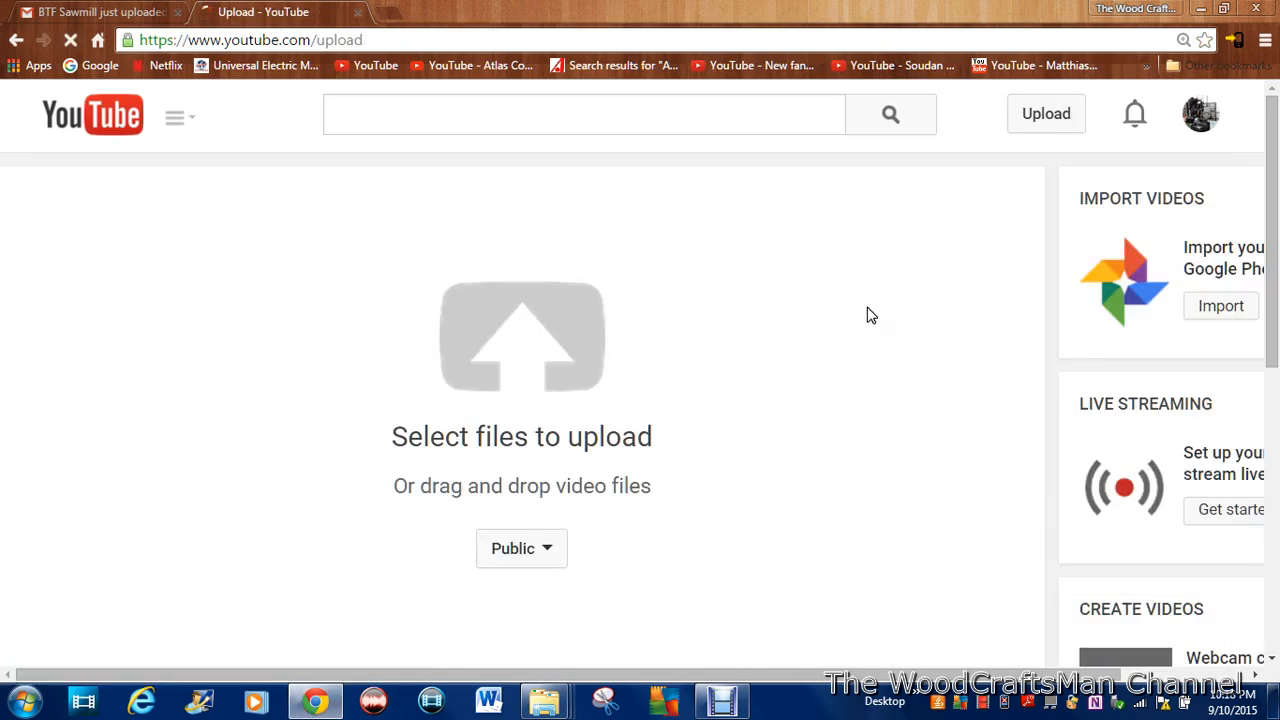
click(535, 384)
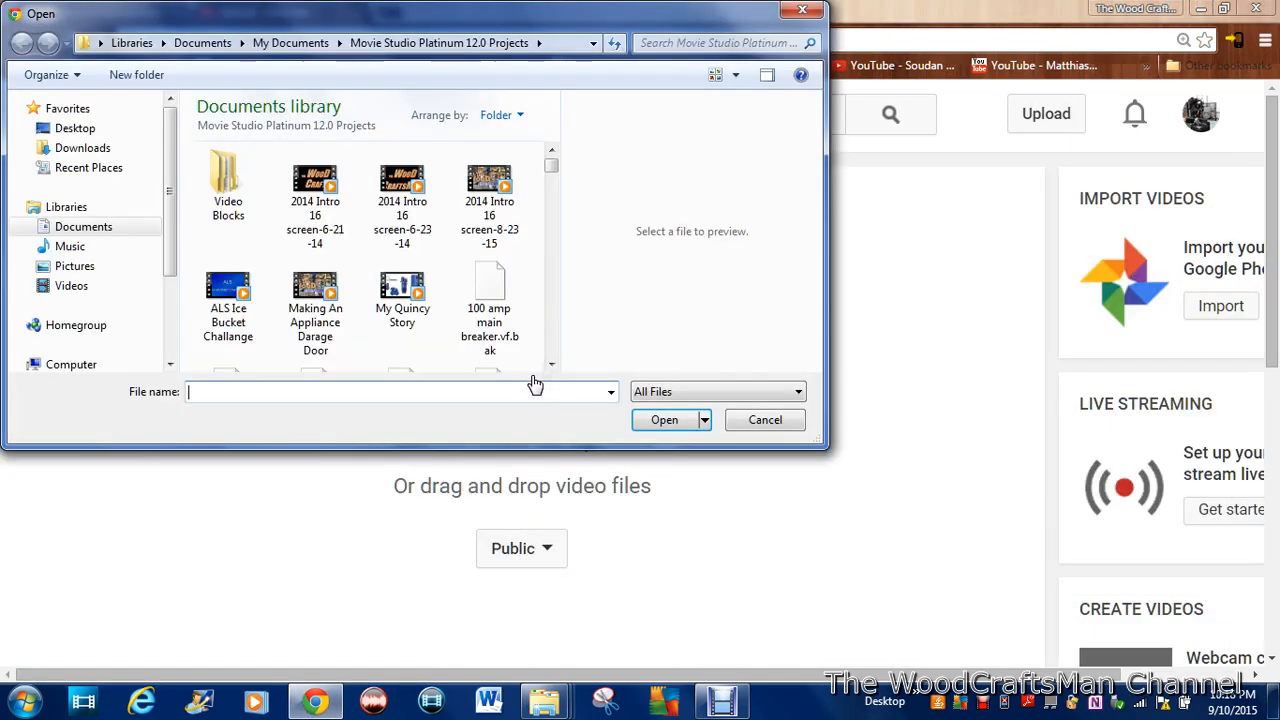
drag(553, 165, 551, 208)
drag(551, 368, 551, 368)
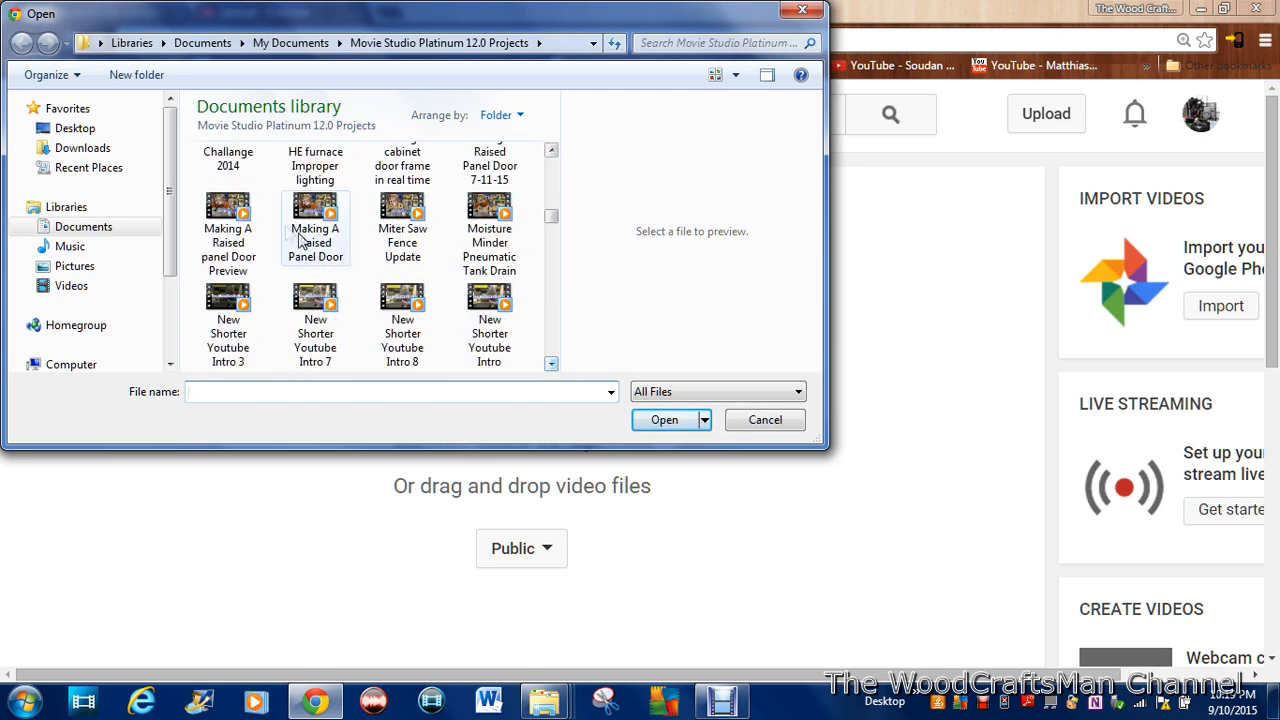